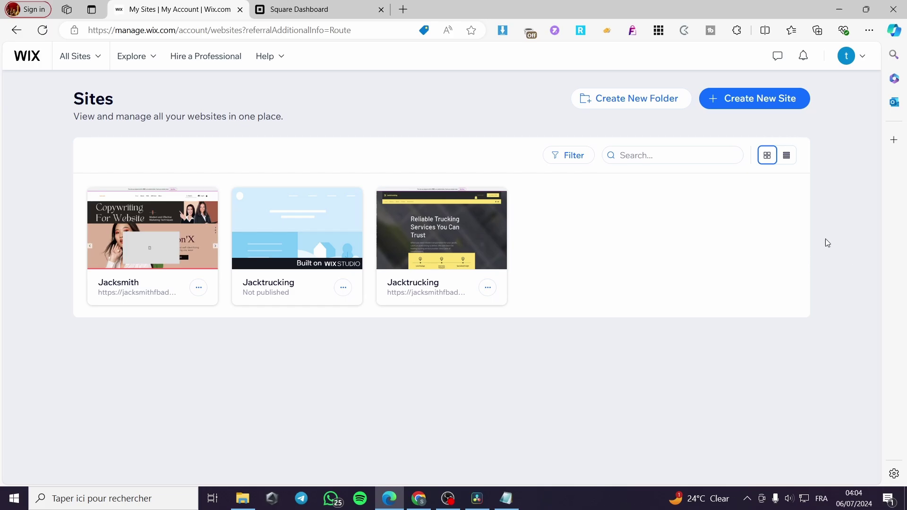
Check the Square dashboard, then open the copywriting site's store setup dashboard in Wix
{"action": "left_click", "coordinate": [324, 6]}
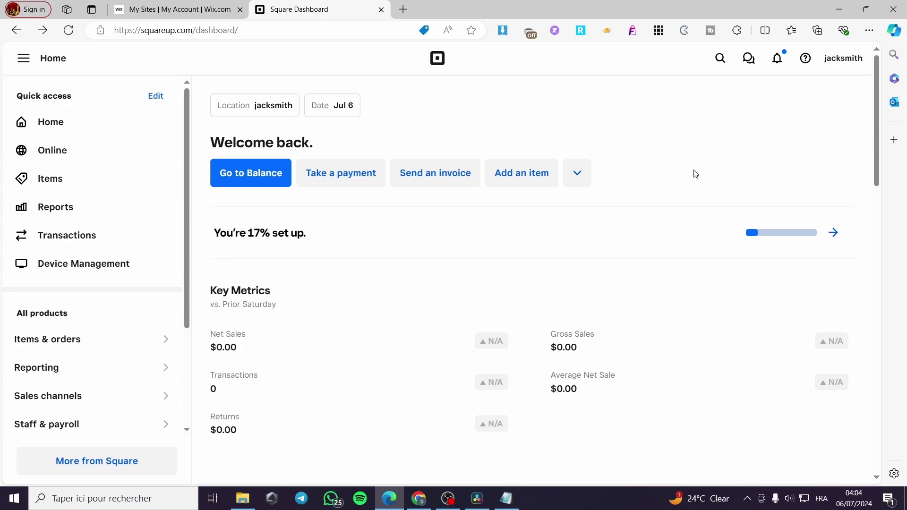
{"action": "left_click", "coordinate": [230, 6]}
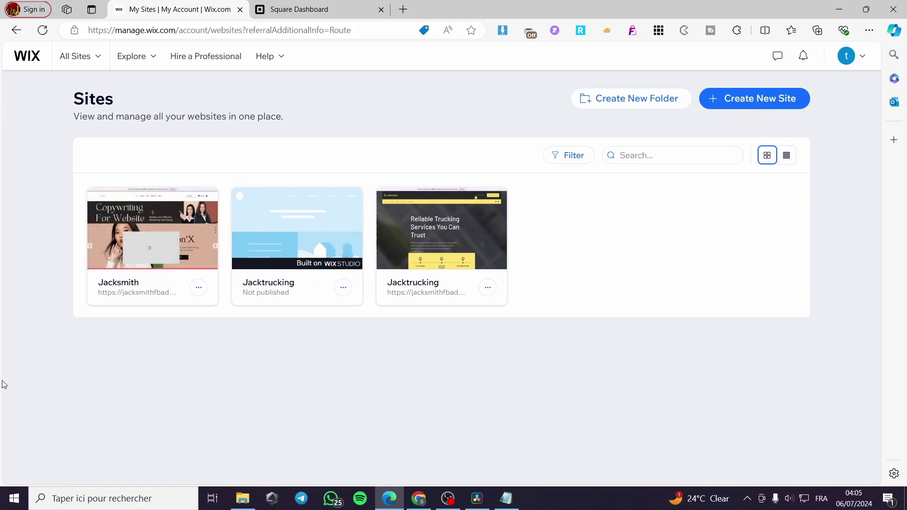
{"action": "mouse_move", "coordinate": [179, 247]}
{"action": "mouse_move", "coordinate": [457, 260]}
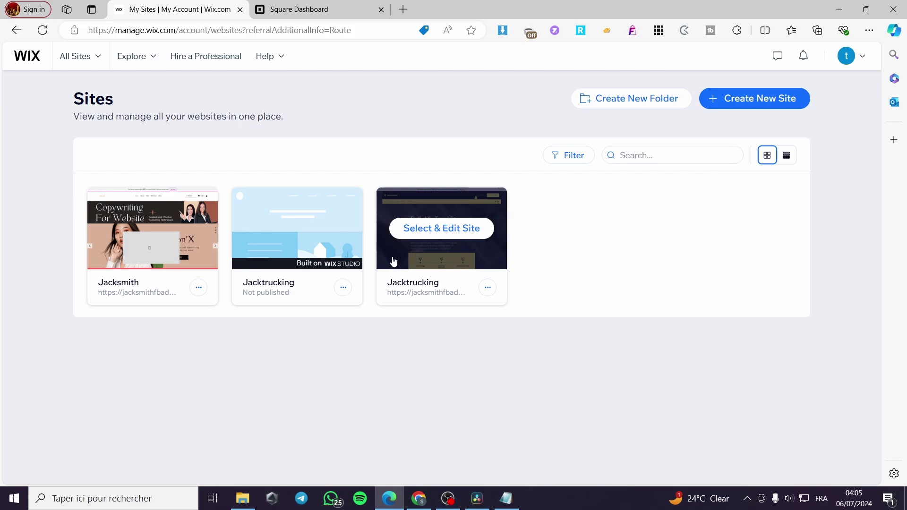
{"action": "mouse_move", "coordinate": [215, 257]}
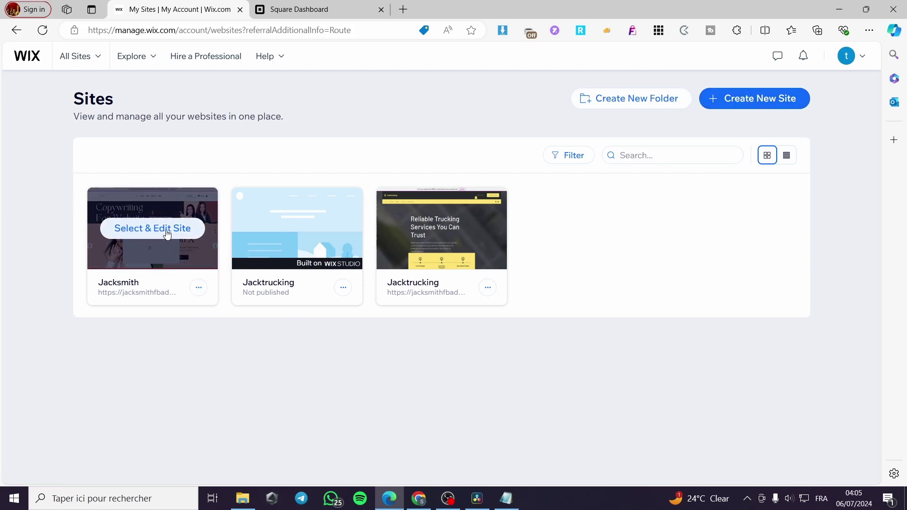
{"action": "left_click", "coordinate": [126, 233]}
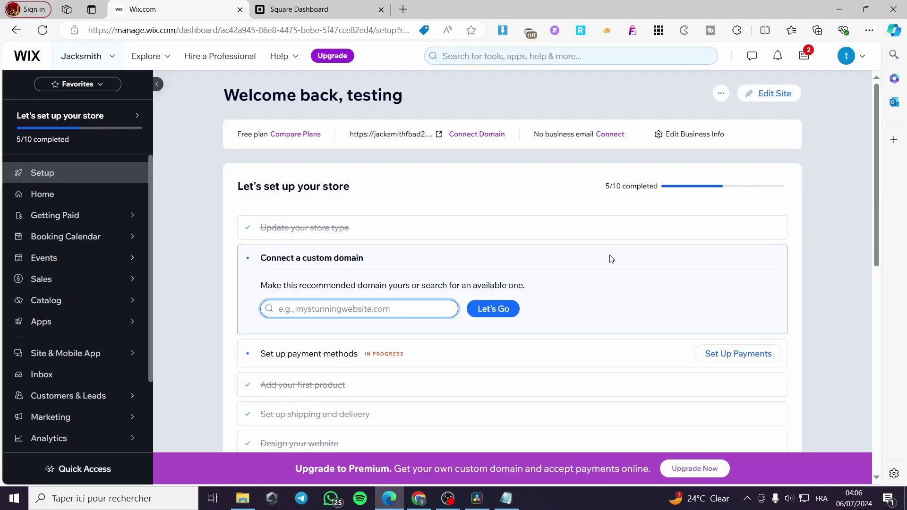
{"action": "scroll", "coordinate": [608, 256], "scroll_direction": "down", "scroll_amount": 3}
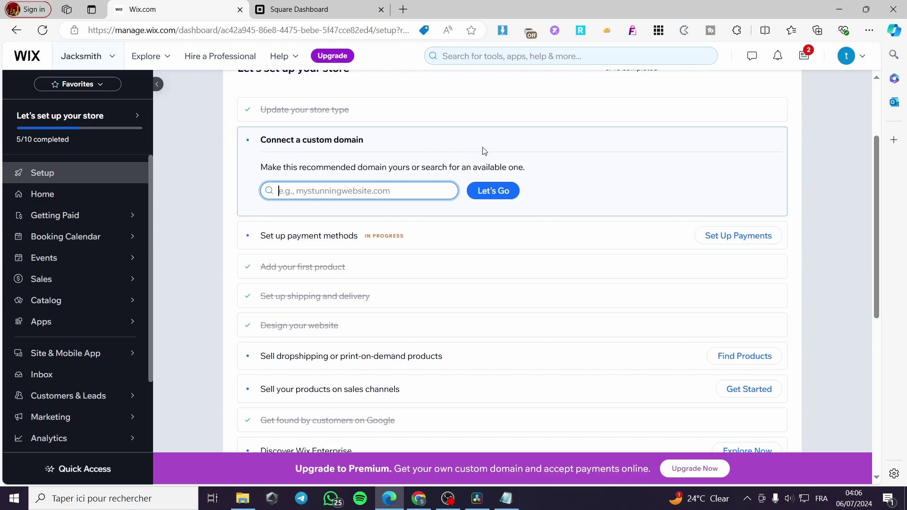
{"action": "scroll", "coordinate": [807, 179], "scroll_direction": "up", "scroll_amount": 3}
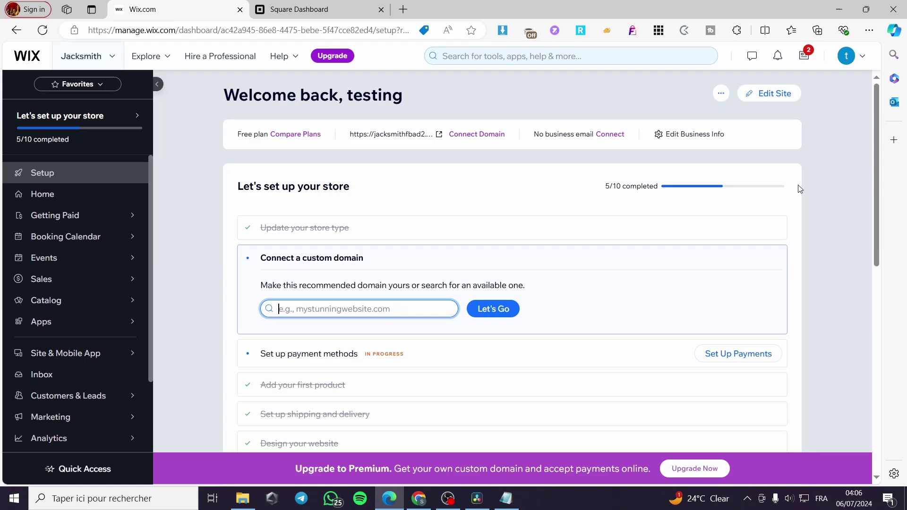
Launch the copywriting site's Website Editor in a new browser tab
{"action": "left_click", "coordinate": [778, 93]}
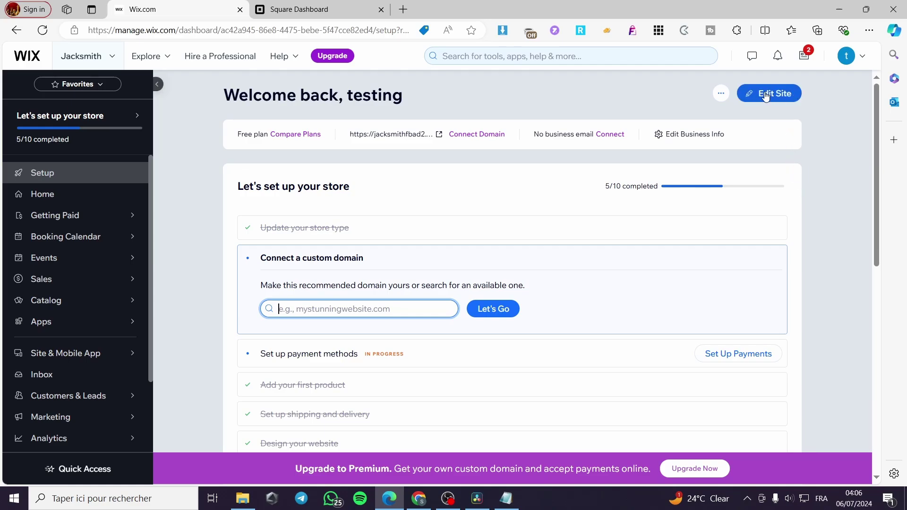
{"action": "right_click", "coordinate": [764, 95]}
{"action": "left_click", "coordinate": [813, 75]}
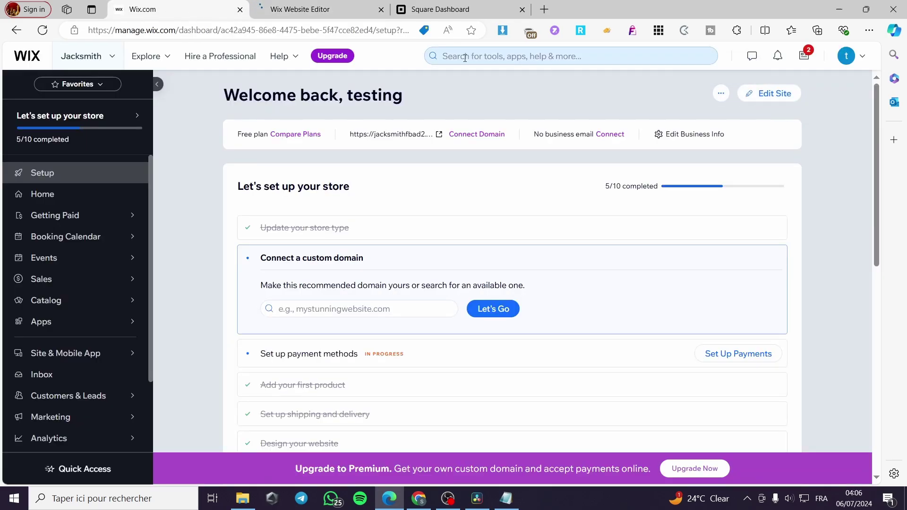
{"action": "mouse_move", "coordinate": [96, 255]}
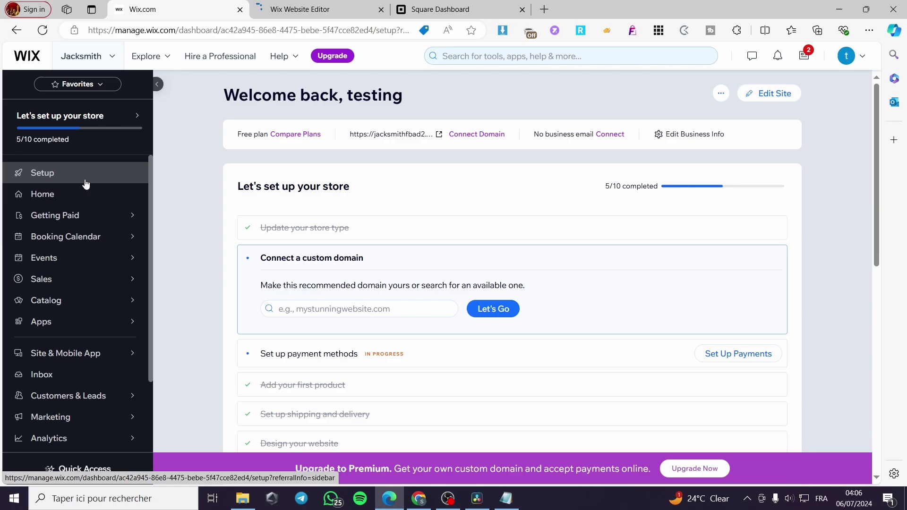
{"action": "scroll", "coordinate": [85, 183], "scroll_direction": "down", "scroll_amount": 2}
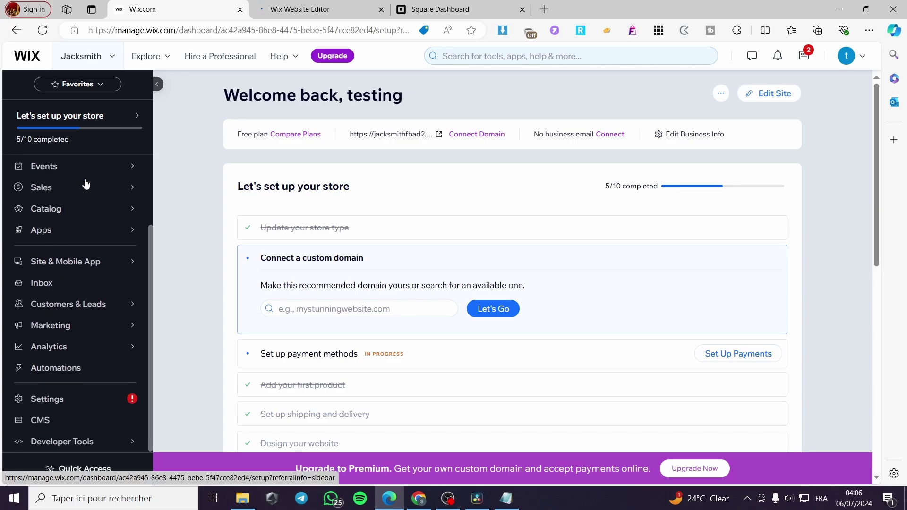
Open Settings from the sidebar to list Checkout, Tax, Shipping & fulfillment and Business info
{"action": "left_click", "coordinate": [50, 406]}
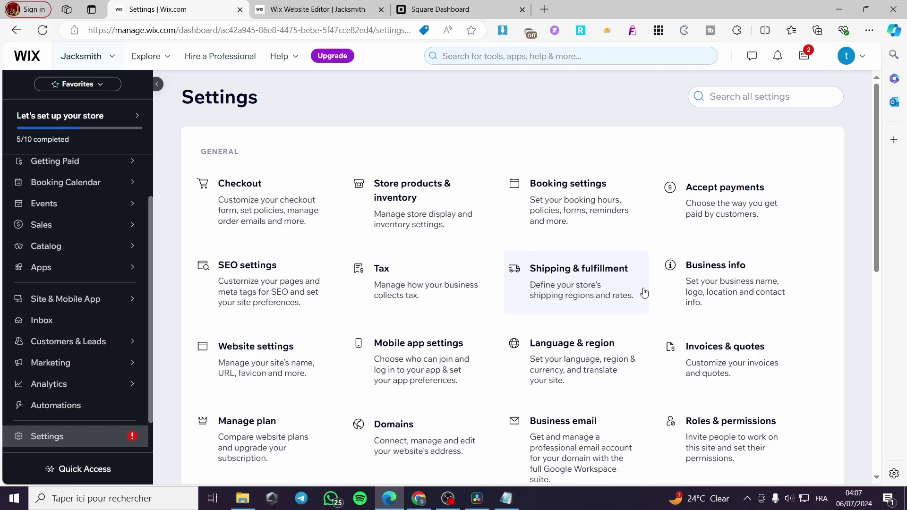
In Language & region, switch the regional format from Arabic - Algeria to English - Canada
{"action": "left_click", "coordinate": [572, 359]}
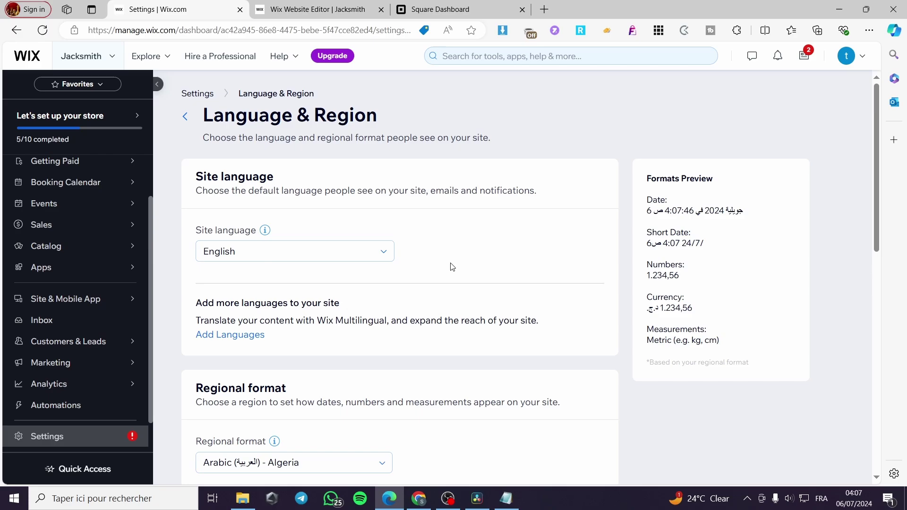
{"action": "scroll", "coordinate": [452, 265], "scroll_direction": "down", "scroll_amount": 2}
{"action": "scroll", "coordinate": [258, 284], "scroll_direction": "down", "scroll_amount": 1}
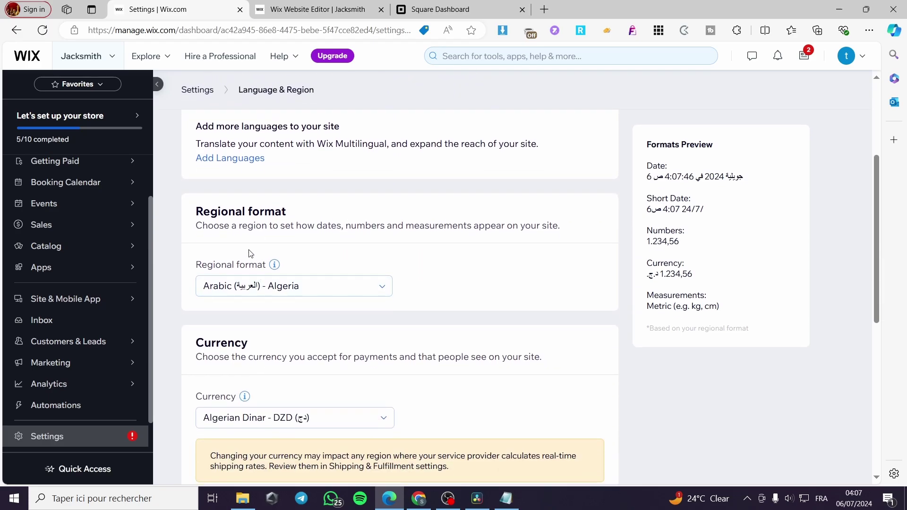
{"action": "left_click", "coordinate": [334, 290]}
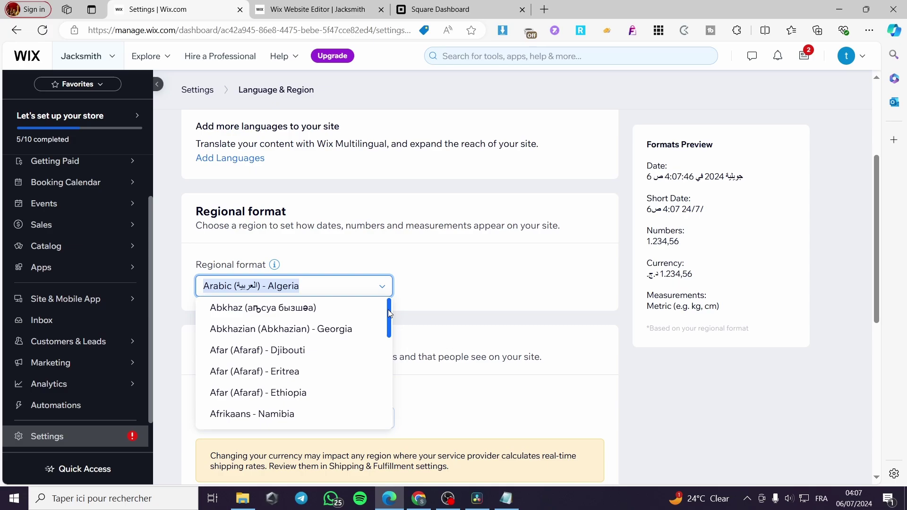
{"action": "left_click_drag", "start_coordinate": [387, 309], "coordinate": [395, 333]}
{"action": "scroll", "coordinate": [307, 339], "scroll_direction": "up", "scroll_amount": 1}
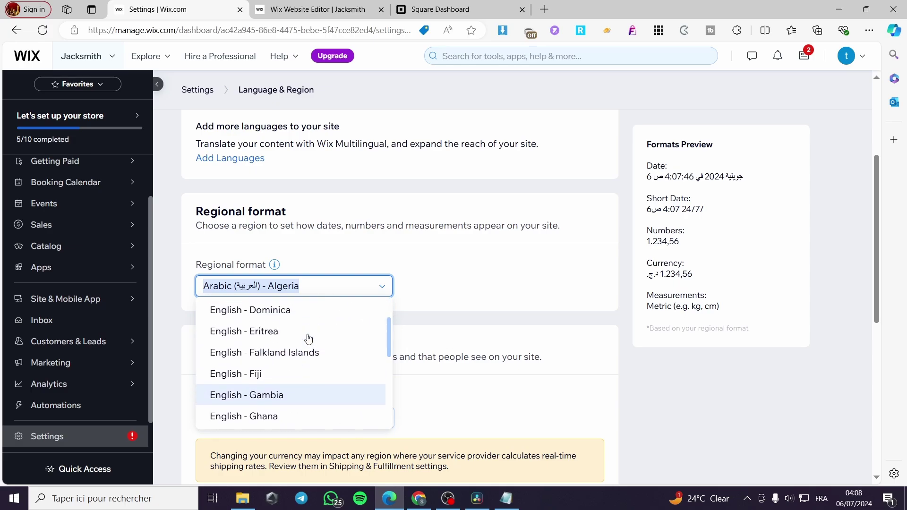
{"action": "scroll", "coordinate": [340, 352], "scroll_direction": "up", "scroll_amount": 1}
{"action": "scroll", "coordinate": [314, 364], "scroll_direction": "up", "scroll_amount": 3}
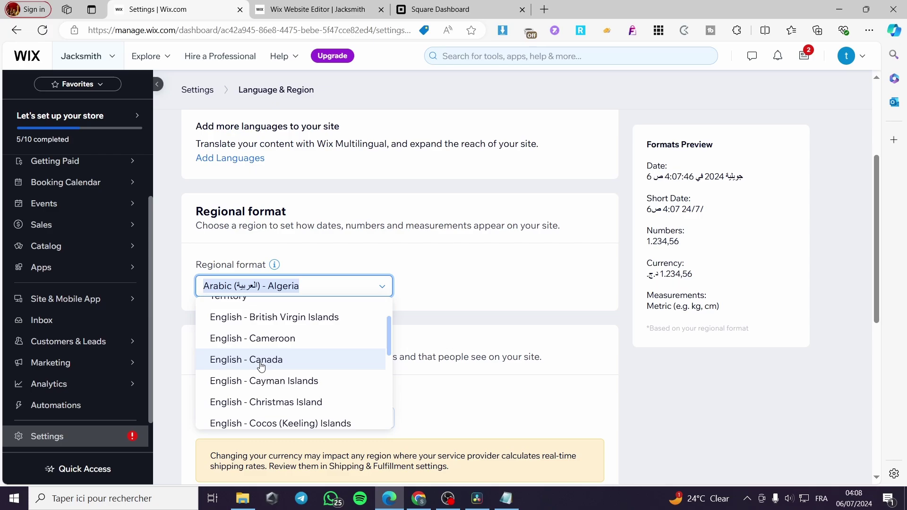
{"action": "scroll", "coordinate": [261, 367], "scroll_direction": "up", "scroll_amount": 3}
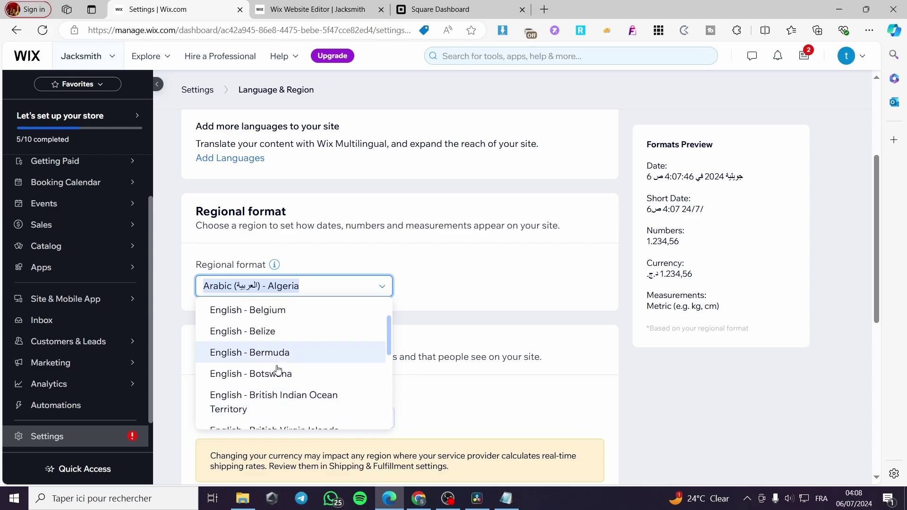
{"action": "scroll", "coordinate": [277, 370], "scroll_direction": "down", "scroll_amount": 3}
{"action": "left_click", "coordinate": [294, 368]}
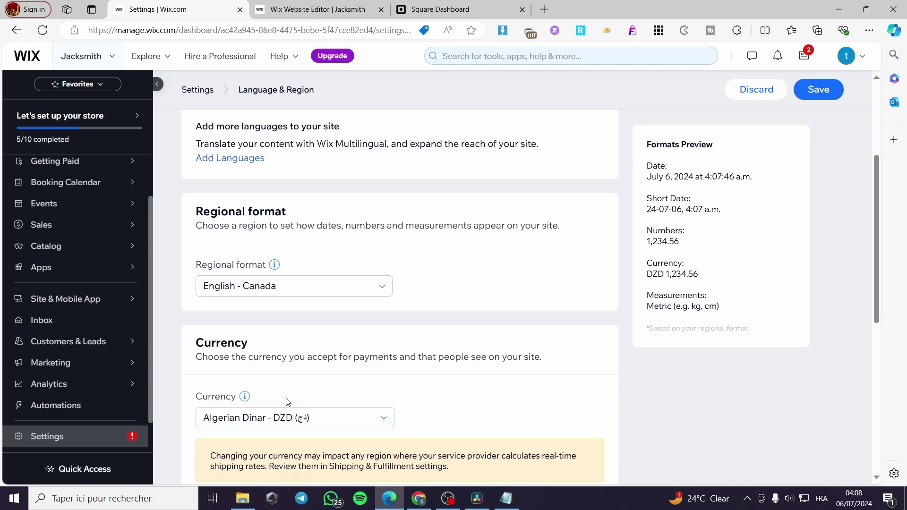
Change the site currency to US Dollar and dismiss the currency change warning
{"action": "scroll", "coordinate": [312, 387], "scroll_direction": "down", "scroll_amount": 2}
{"action": "left_click", "coordinate": [378, 302]}
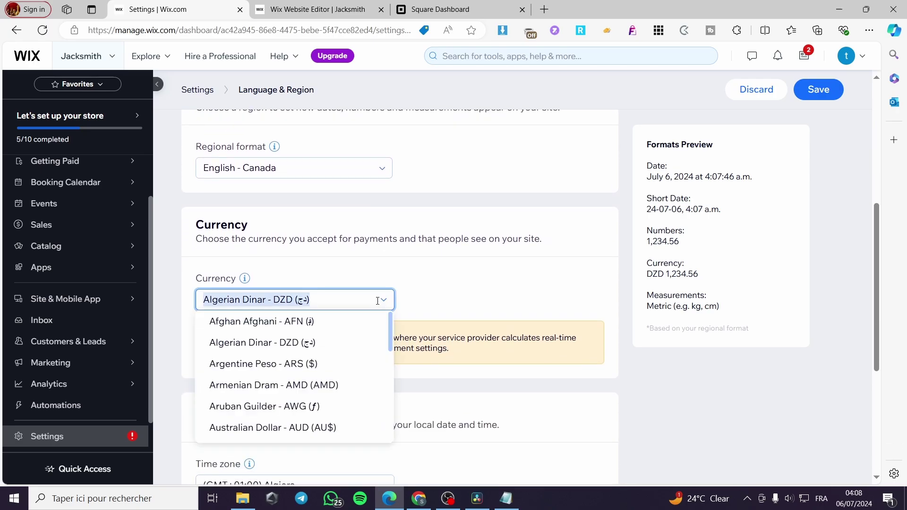
{"action": "scroll", "coordinate": [366, 348], "scroll_direction": "down", "scroll_amount": 4}
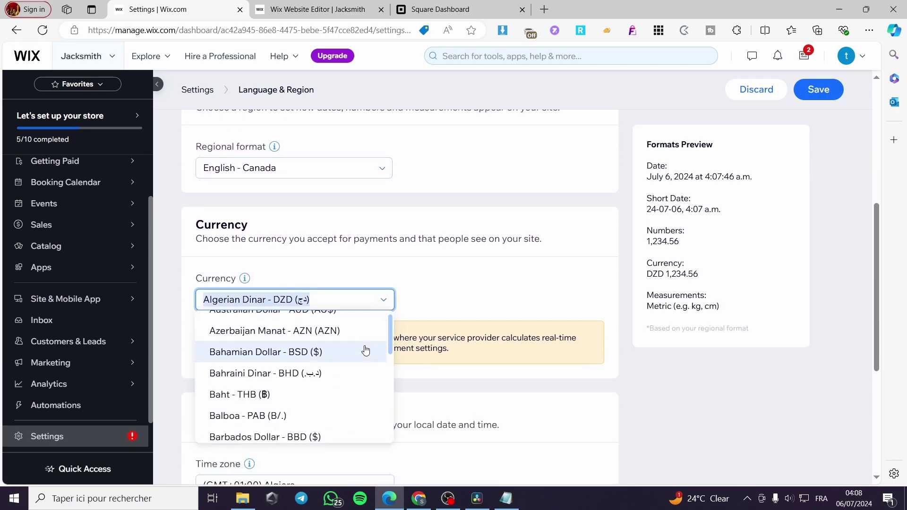
{"action": "left_click_drag", "start_coordinate": [387, 342], "coordinate": [349, 408]}
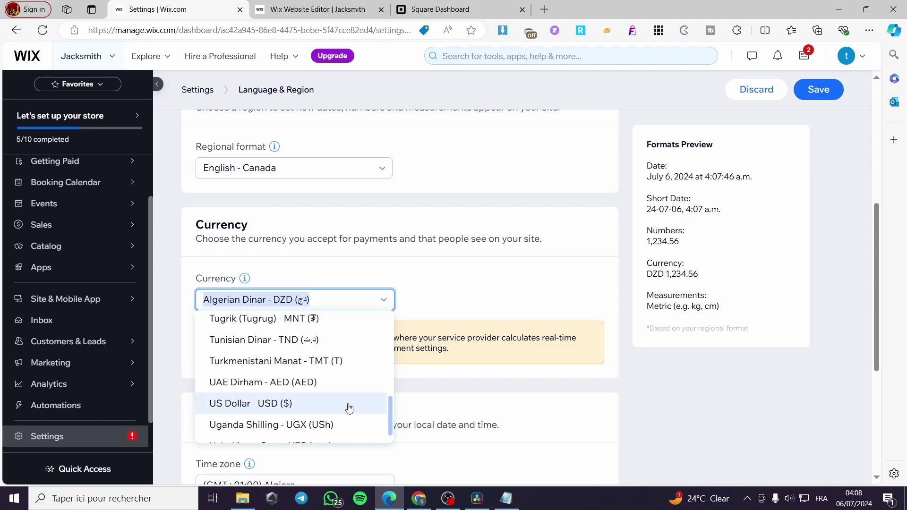
{"action": "left_click", "coordinate": [301, 405]}
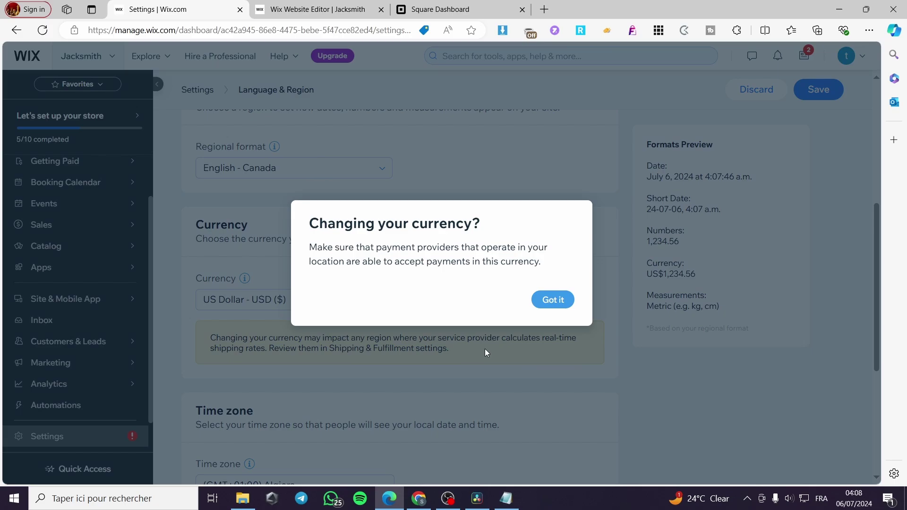
{"action": "left_click", "coordinate": [553, 299]}
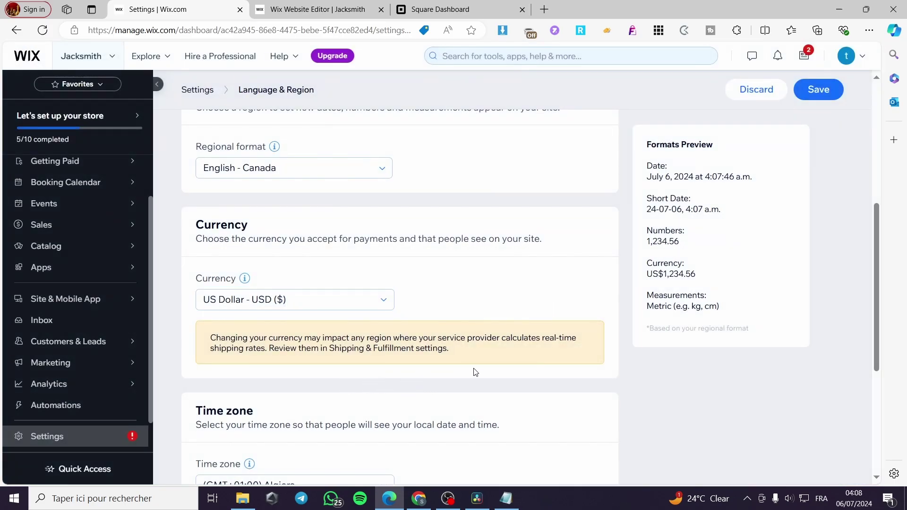
Leave the time zone at (GMT+01:00) Algiers and save the Language & Region settings
{"action": "scroll", "coordinate": [314, 357], "scroll_direction": "down", "scroll_amount": 2}
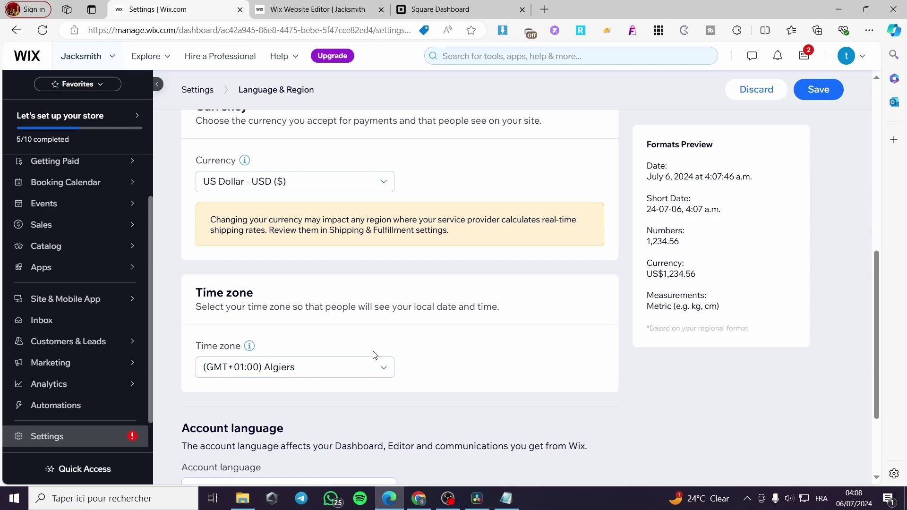
{"action": "left_click", "coordinate": [347, 365]}
{"action": "left_click", "coordinate": [370, 370]}
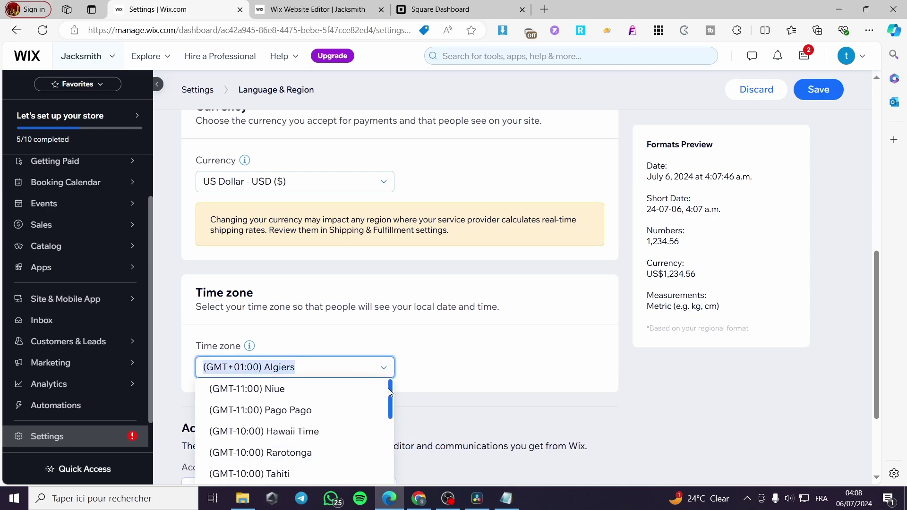
{"action": "scroll", "coordinate": [388, 392], "scroll_direction": "down", "scroll_amount": 10}
{"action": "scroll", "coordinate": [385, 412], "scroll_direction": "down", "scroll_amount": 10}
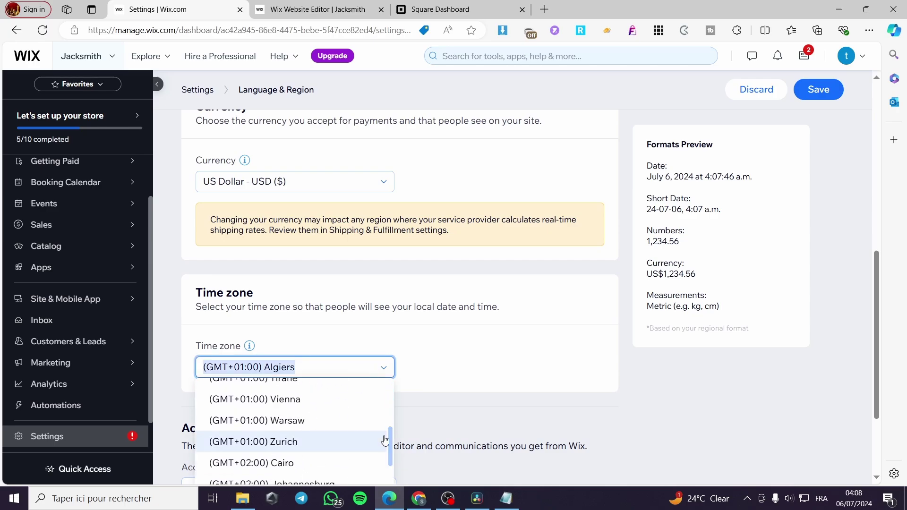
{"action": "scroll", "coordinate": [440, 415], "scroll_direction": "down", "scroll_amount": 2}
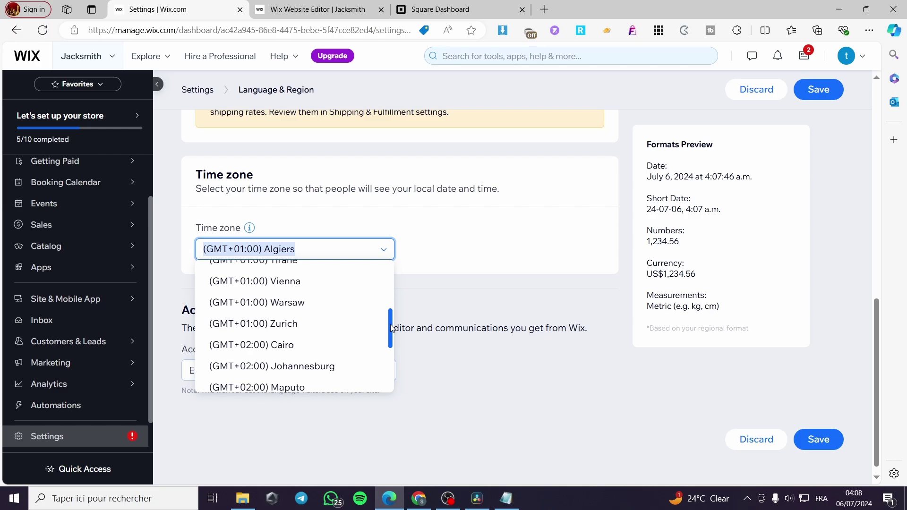
{"action": "left_click_drag", "start_coordinate": [390, 330], "coordinate": [397, 373]}
{"action": "scroll", "coordinate": [334, 374], "scroll_direction": "up", "scroll_amount": 6}
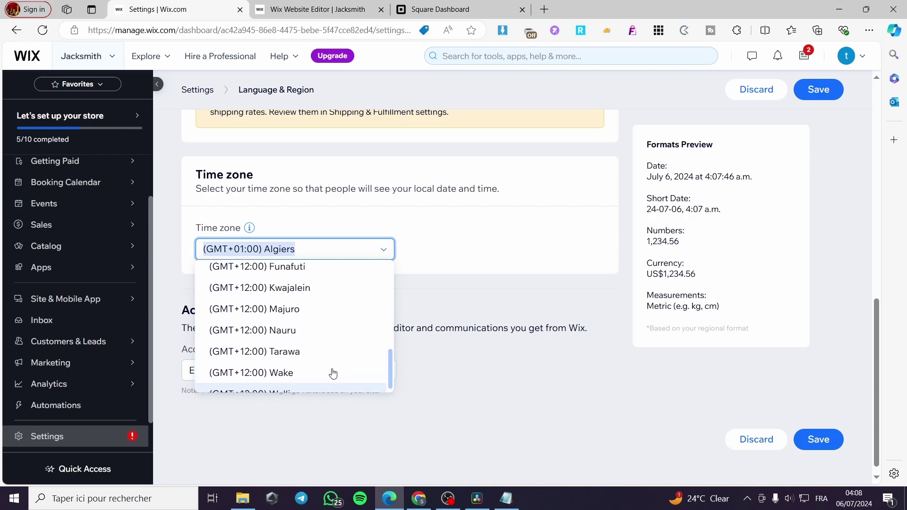
{"action": "scroll", "coordinate": [334, 371], "scroll_direction": "down", "scroll_amount": 3}
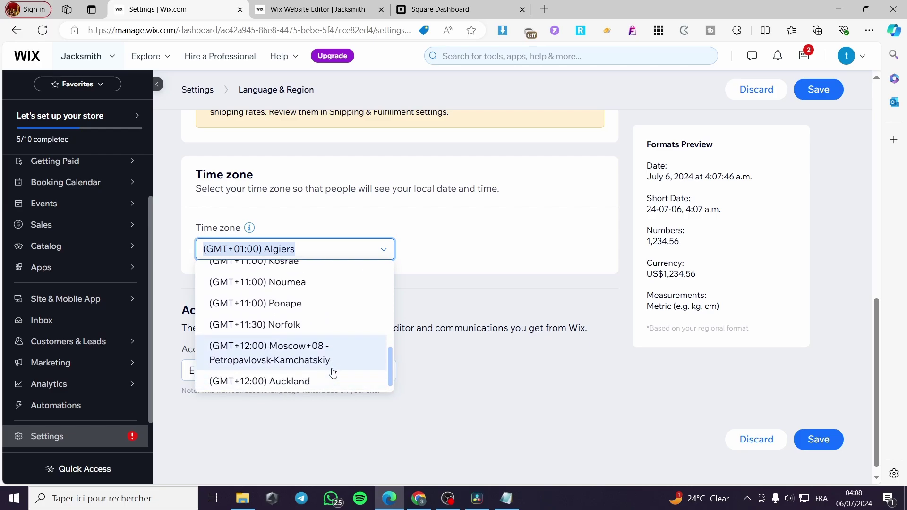
{"action": "scroll", "coordinate": [334, 343], "scroll_direction": "up", "scroll_amount": 3}
{"action": "scroll", "coordinate": [334, 344], "scroll_direction": "up", "scroll_amount": 4}
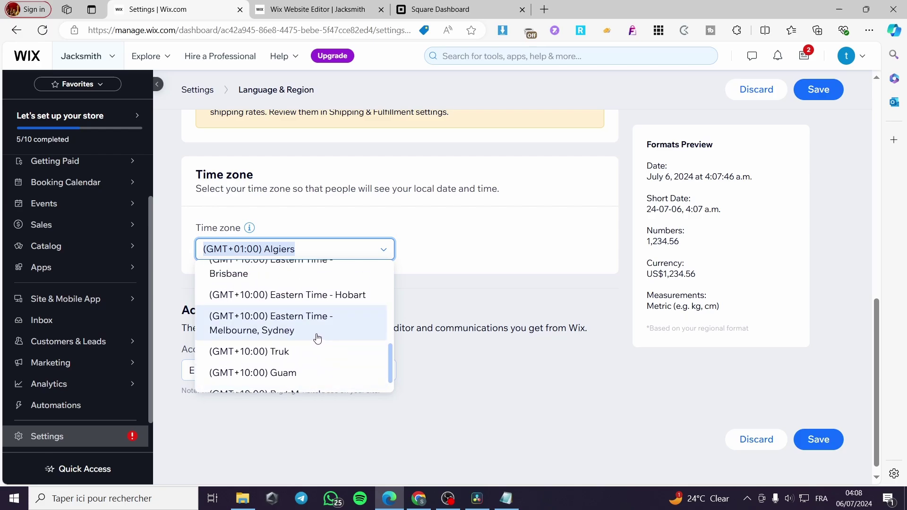
{"action": "left_click", "coordinate": [455, 289]}
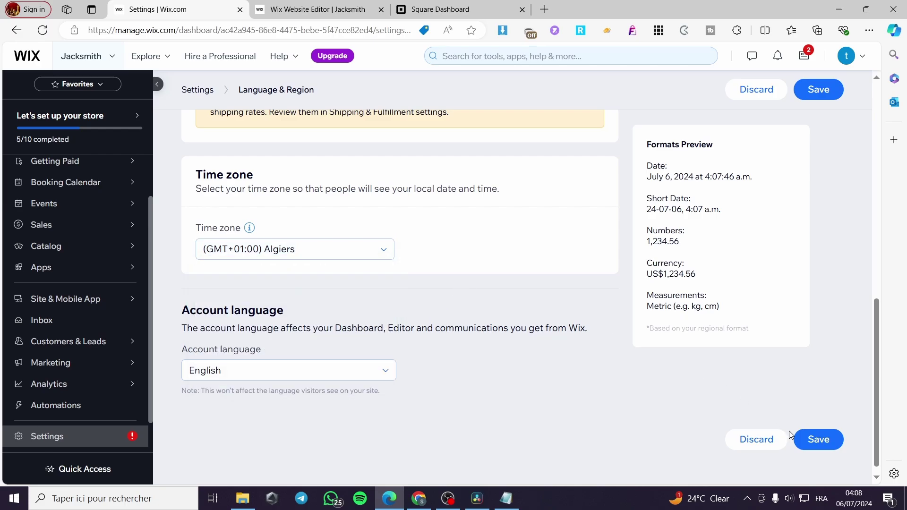
{"action": "left_click", "coordinate": [822, 441]}
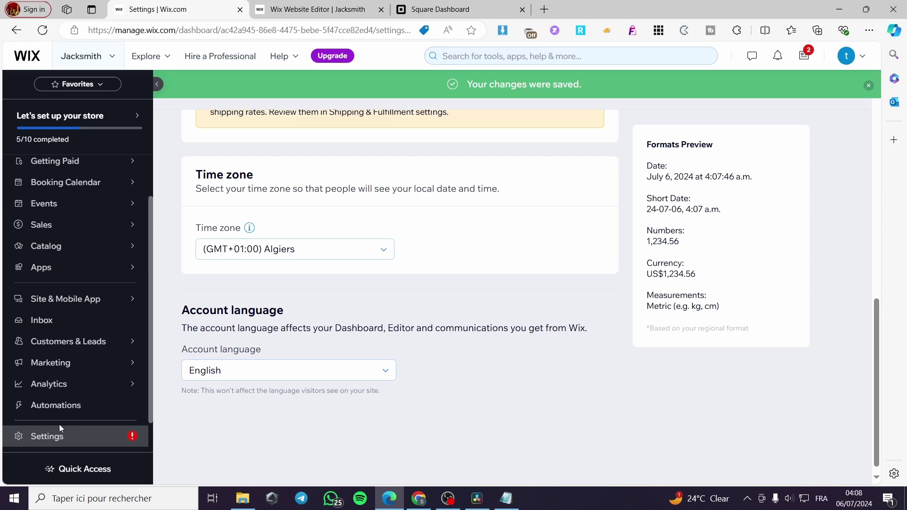
Go to Accept payments from Settings and review the unconnected card, PayPal and manual options
{"action": "left_click", "coordinate": [43, 442]}
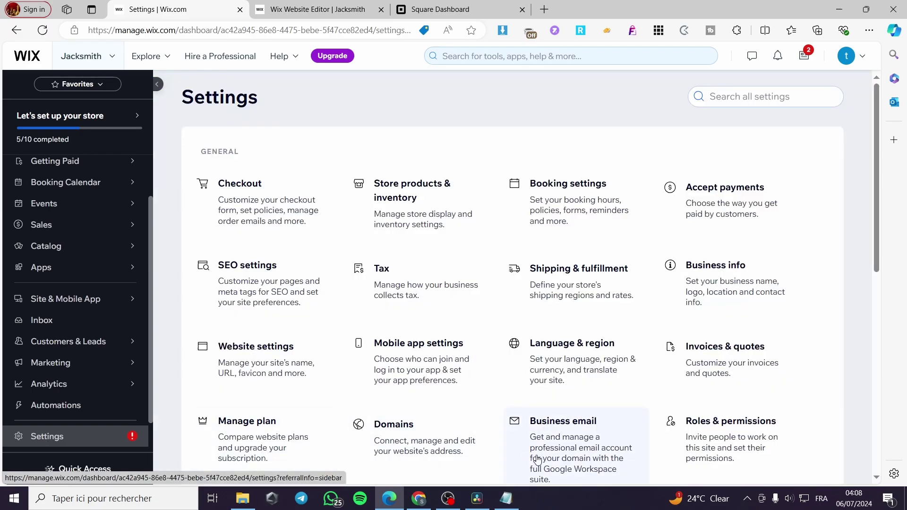
{"action": "left_click", "coordinate": [745, 191]}
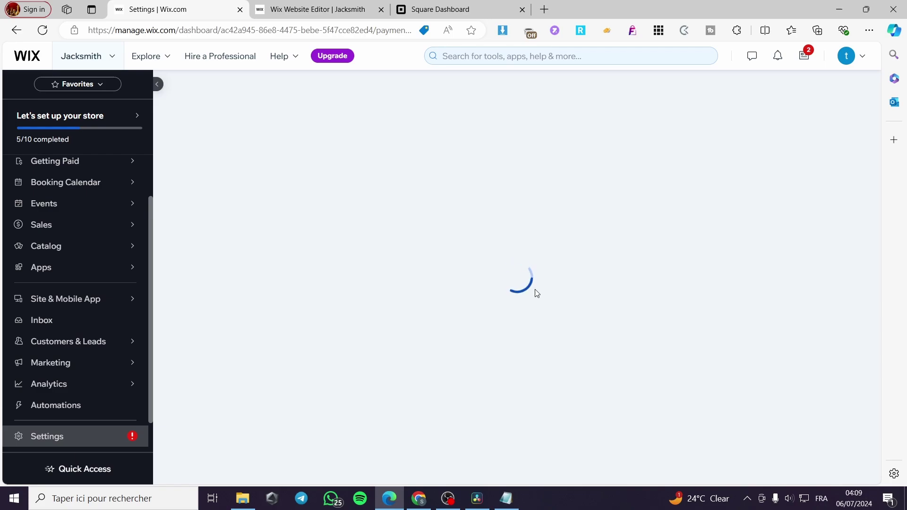
{"action": "scroll", "coordinate": [373, 253], "scroll_direction": "down", "scroll_amount": 2}
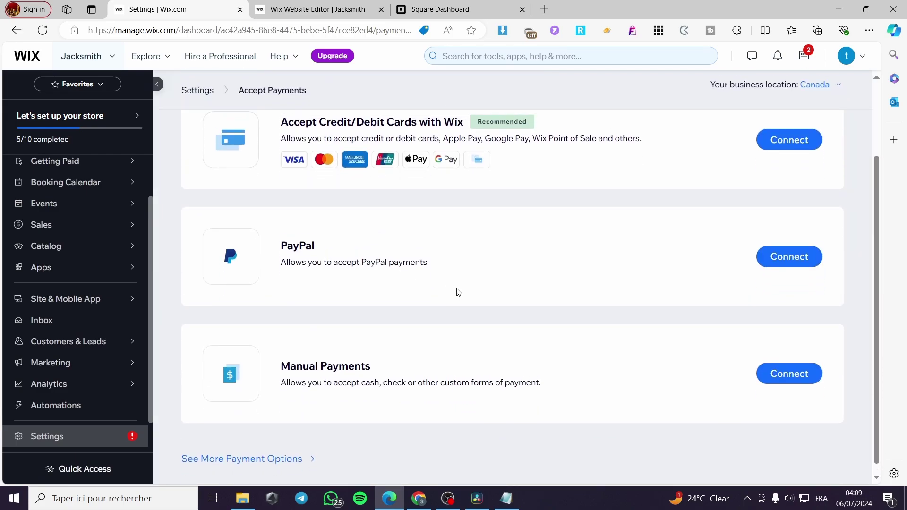
{"action": "scroll", "coordinate": [491, 274], "scroll_direction": "up", "scroll_amount": 2}
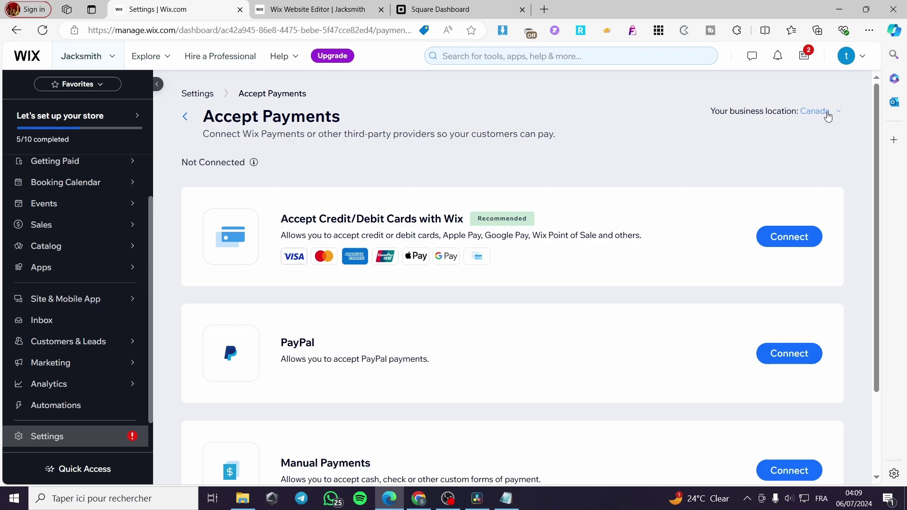
{"action": "scroll", "coordinate": [708, 246], "scroll_direction": "down", "scroll_amount": 2}
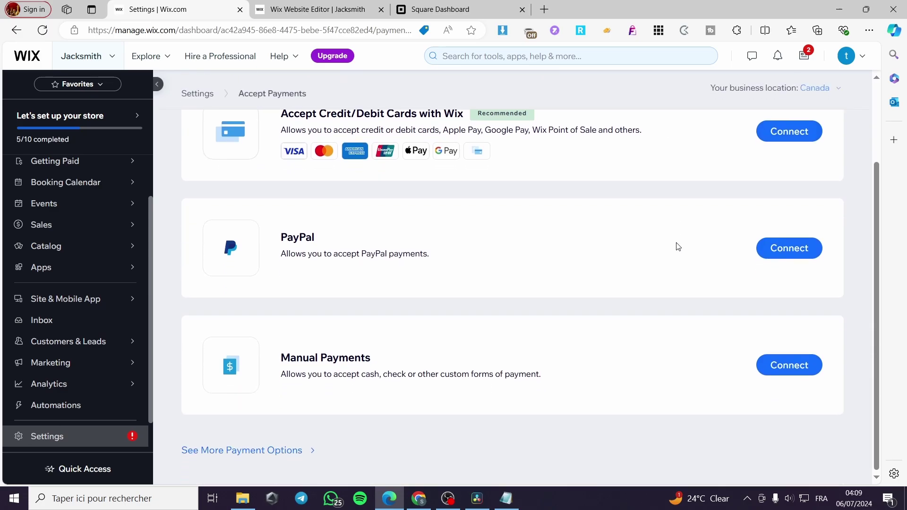
{"action": "scroll", "coordinate": [604, 303], "scroll_direction": "up", "scroll_amount": 2}
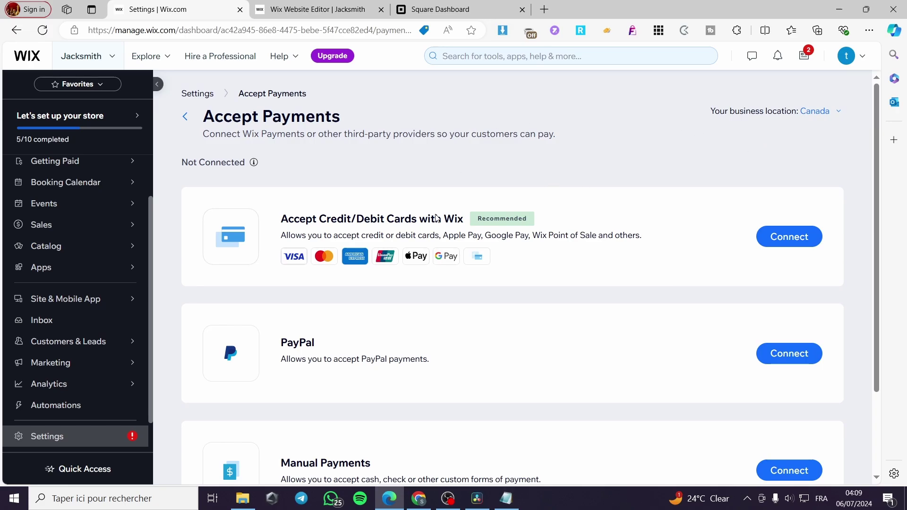
{"action": "scroll", "coordinate": [413, 279], "scroll_direction": "down", "scroll_amount": 2}
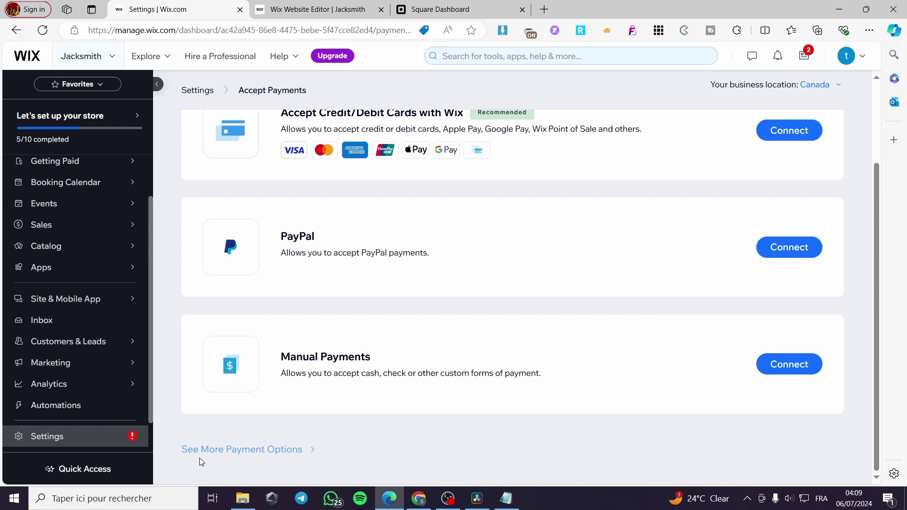
Show more payment options and browse providers from Afterpay to Square POS, Moneris and Sezzle
{"action": "left_click", "coordinate": [293, 455]}
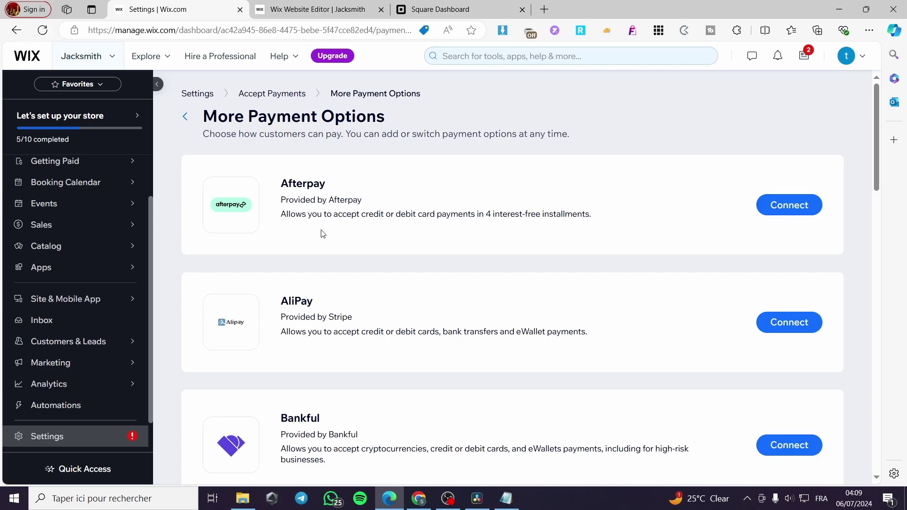
{"action": "scroll", "coordinate": [485, 207], "scroll_direction": "down", "scroll_amount": 3}
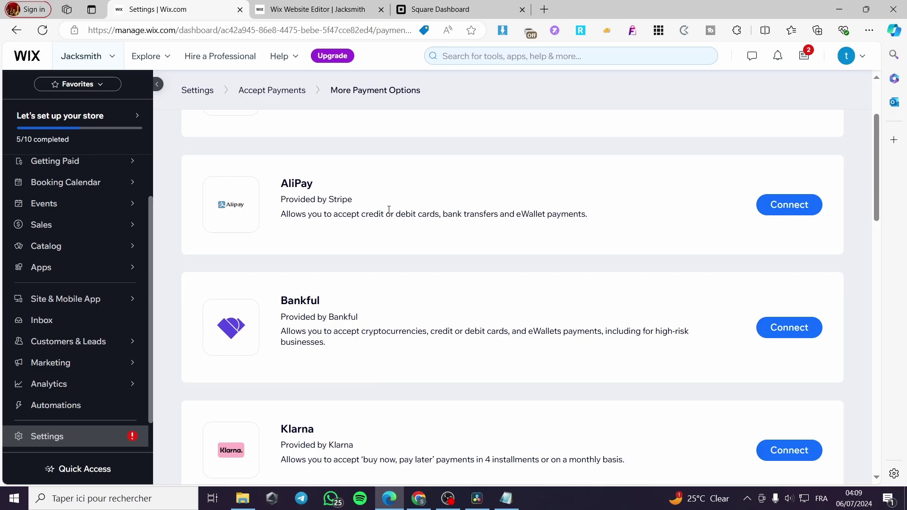
{"action": "scroll", "coordinate": [367, 274], "scroll_direction": "down", "scroll_amount": 4}
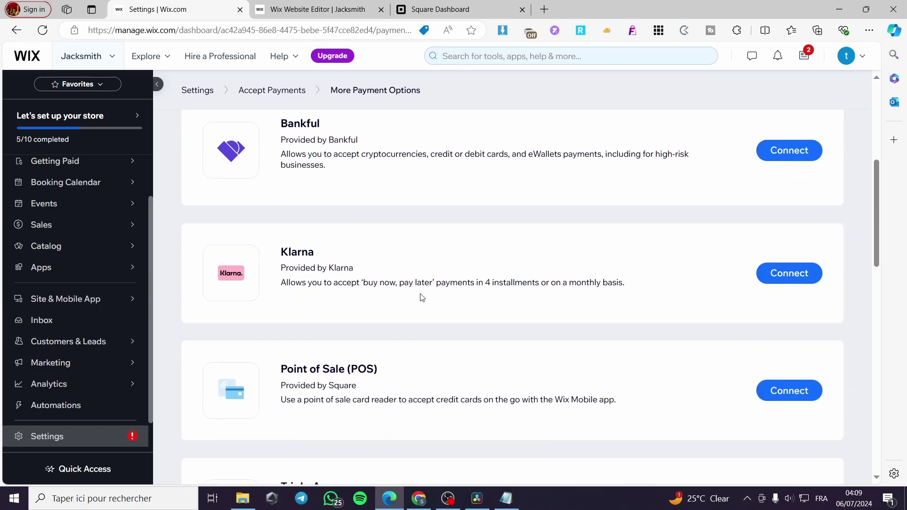
{"action": "scroll", "coordinate": [313, 279], "scroll_direction": "down", "scroll_amount": 1}
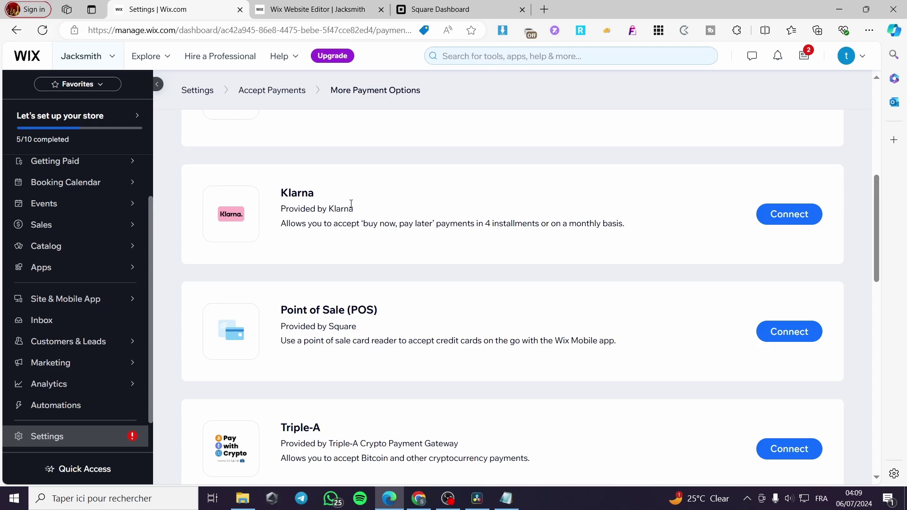
{"action": "scroll", "coordinate": [352, 208], "scroll_direction": "down", "scroll_amount": 5}
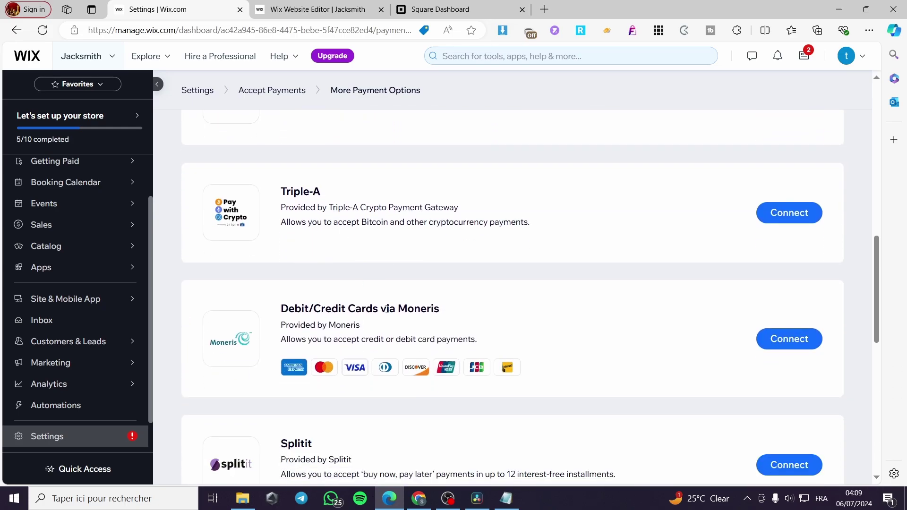
{"action": "scroll", "coordinate": [496, 277], "scroll_direction": "down", "scroll_amount": 2}
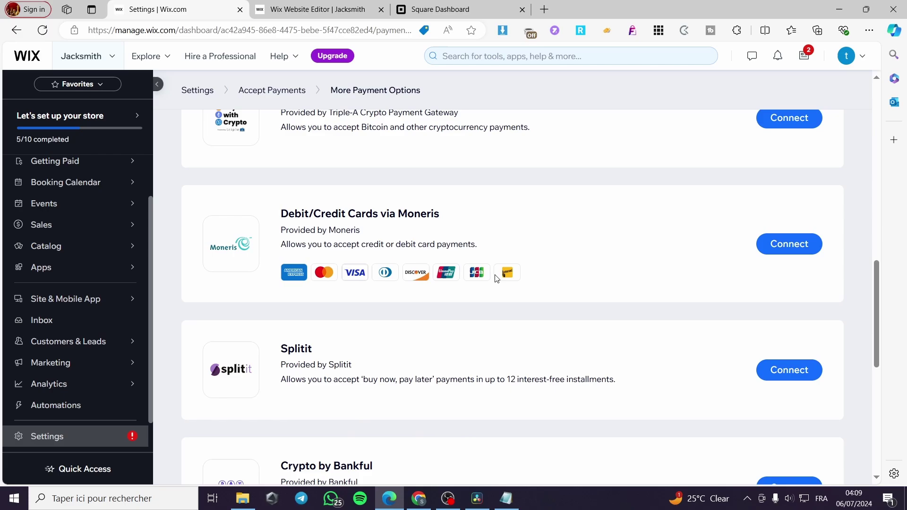
{"action": "scroll", "coordinate": [497, 278], "scroll_direction": "down", "scroll_amount": 9}
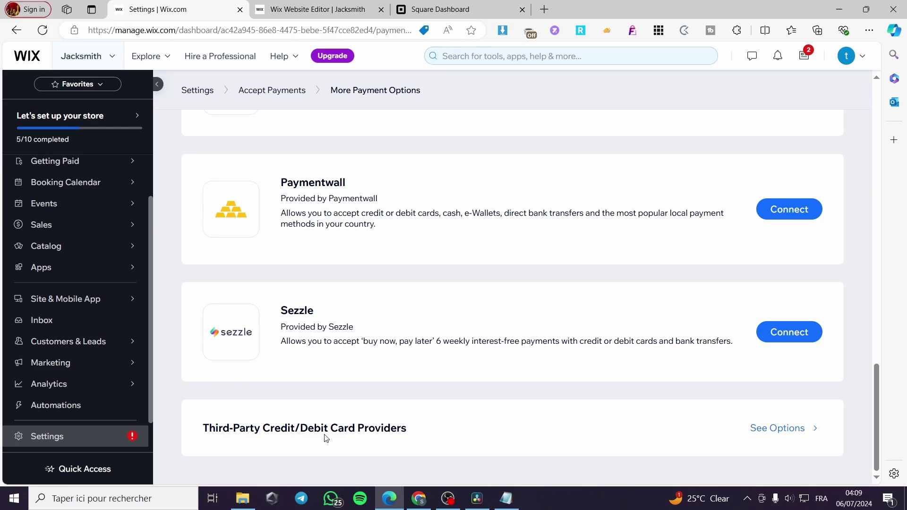
List the third-party card providers: Stripe, Square, Braintree, Bankful and Nuvei
{"action": "left_click", "coordinate": [802, 434]}
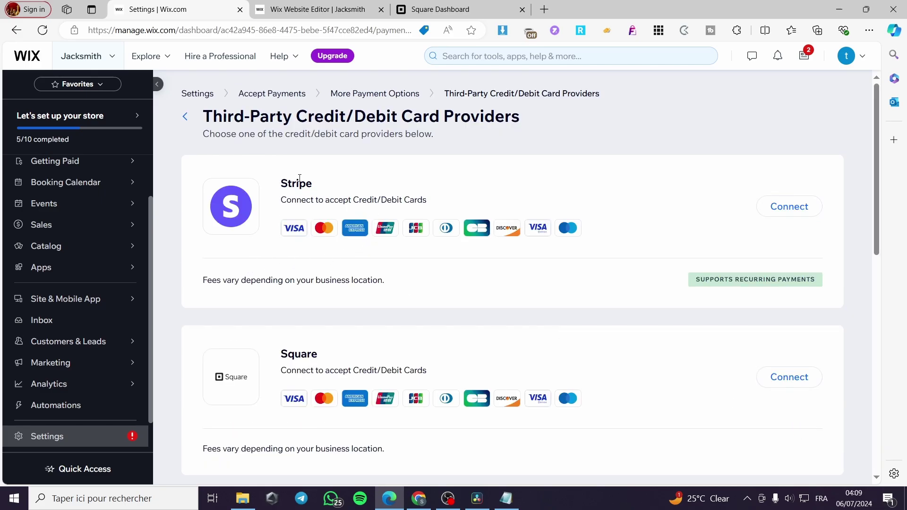
{"action": "scroll", "coordinate": [338, 183], "scroll_direction": "down", "scroll_amount": 3}
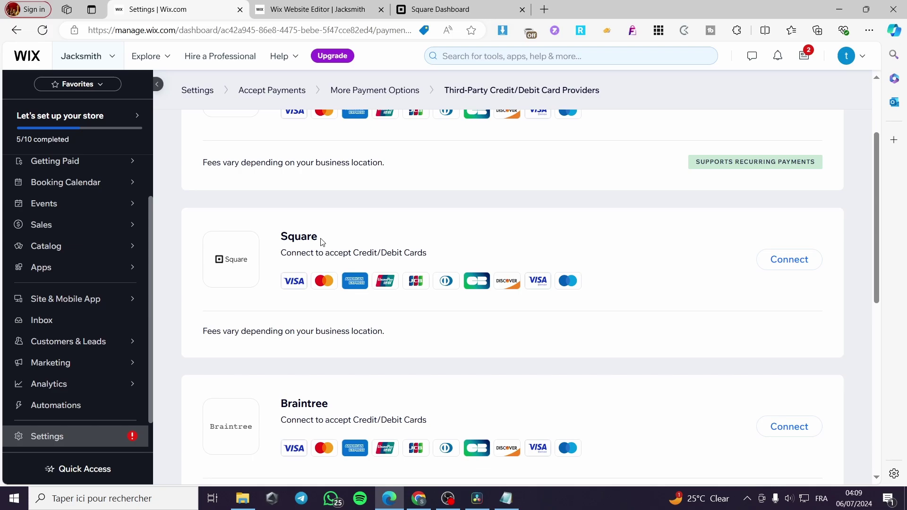
{"action": "scroll", "coordinate": [331, 246], "scroll_direction": "down", "scroll_amount": 7}
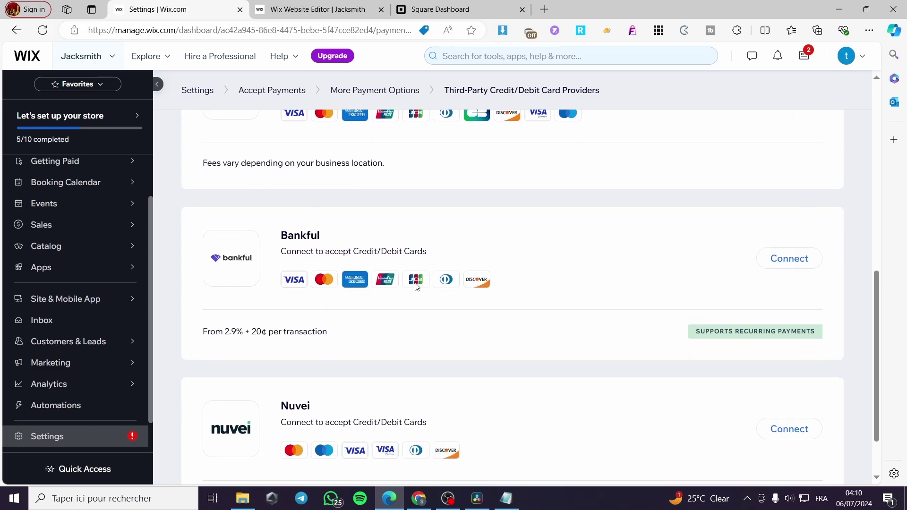
{"action": "scroll", "coordinate": [326, 290], "scroll_direction": "up", "scroll_amount": 7}
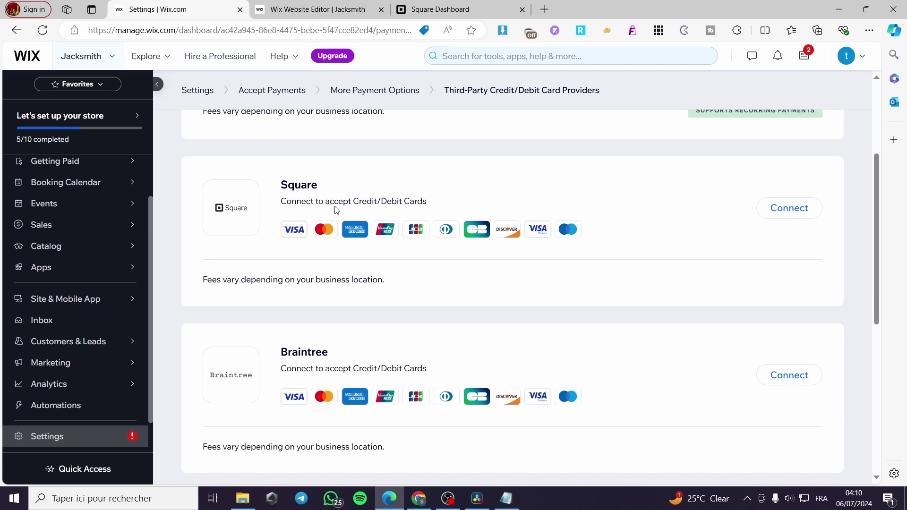
Choose Connect on the Square card and read through the Connect Square instructions
{"action": "left_click", "coordinate": [791, 214]}
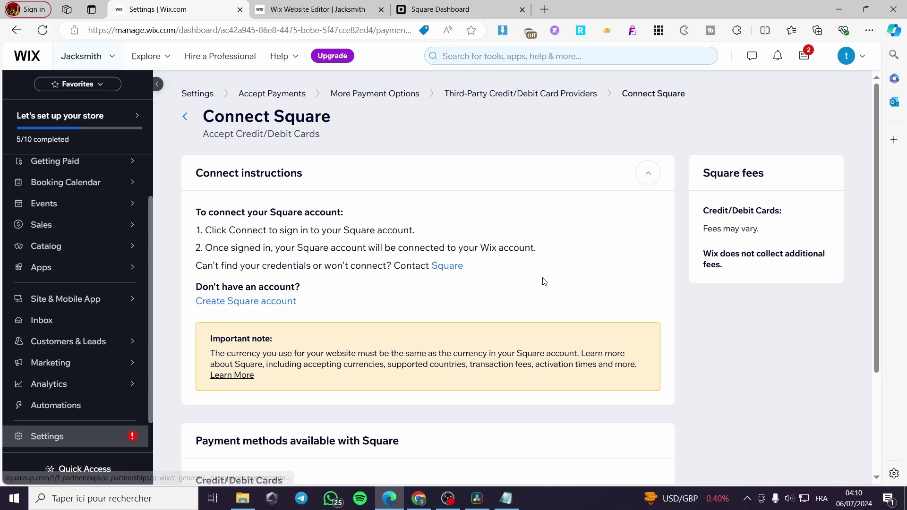
{"action": "scroll", "coordinate": [420, 273], "scroll_direction": "down", "scroll_amount": 3}
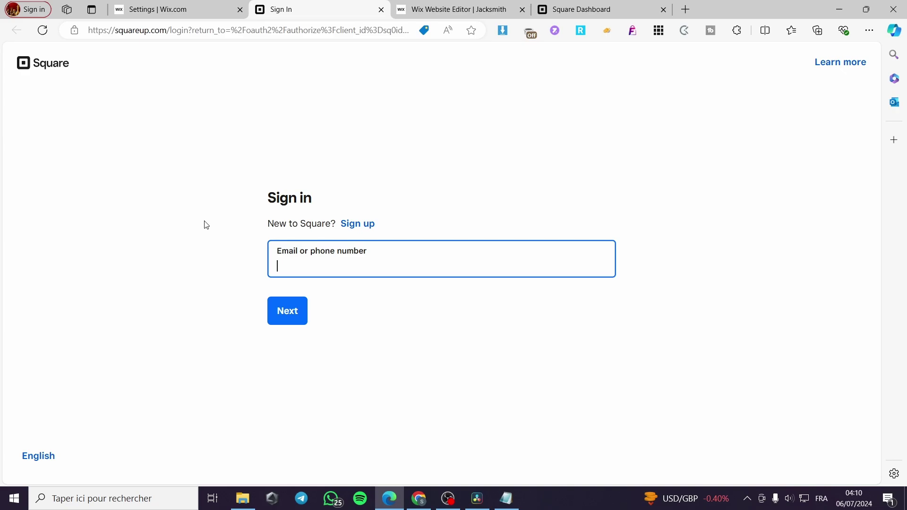
Sign in to Square using the saved e-mail address and the account password
{"action": "left_click", "coordinate": [352, 259]}
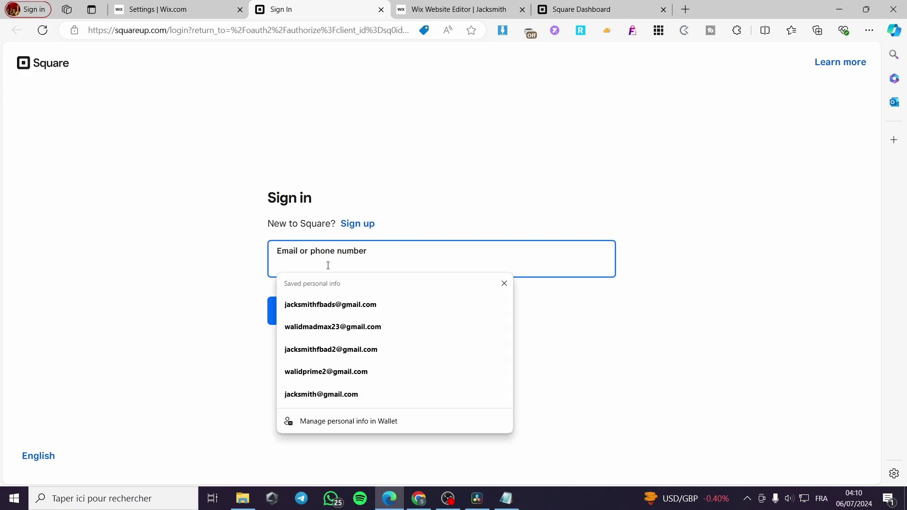
{"action": "key", "text": "Down"}
{"action": "key", "text": "Return"}
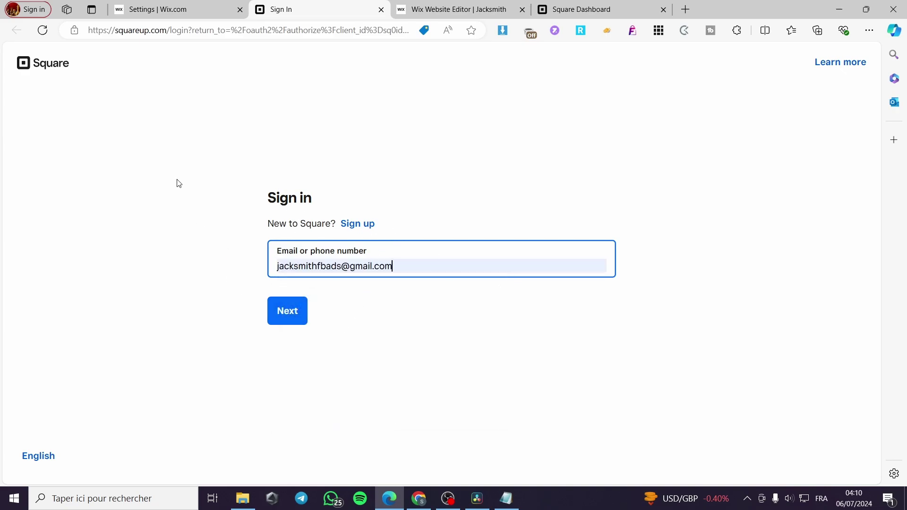
{"action": "left_click", "coordinate": [299, 316]}
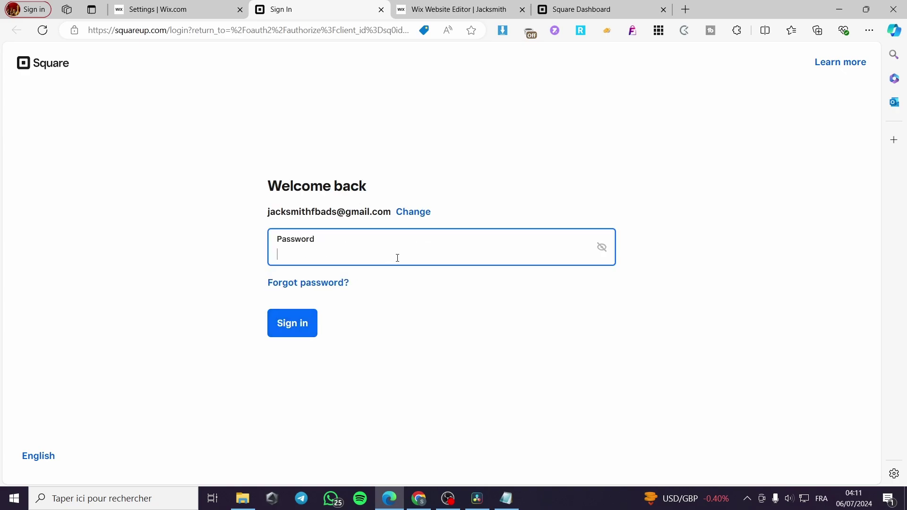
{"action": "type", "text": "***"}
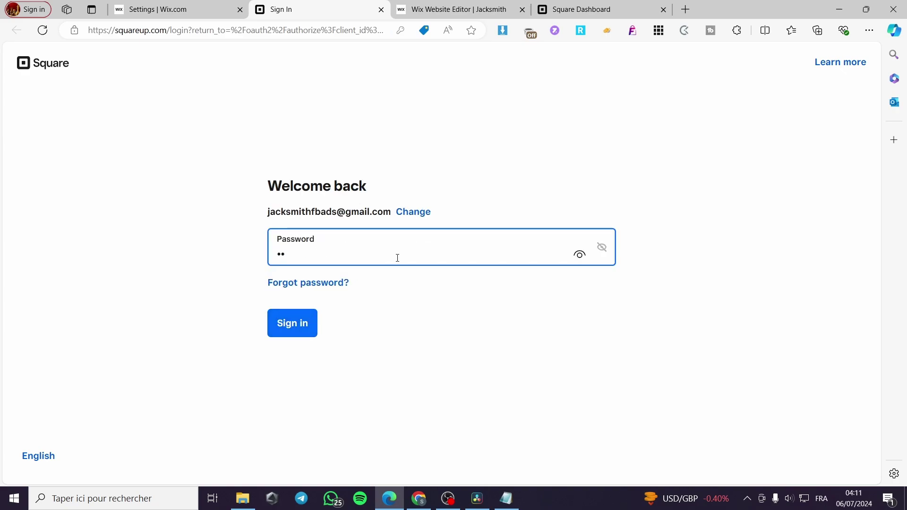
{"action": "type", "text": "**"}
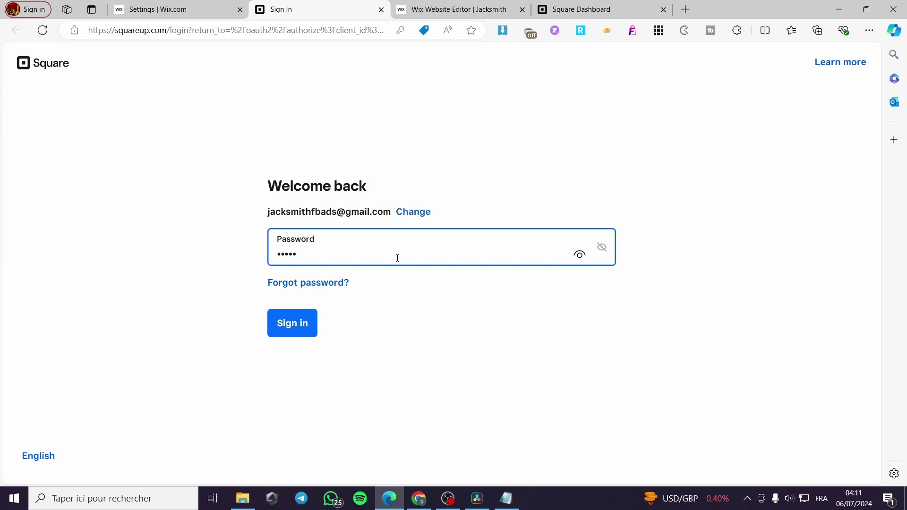
{"action": "type", "text": "*****"}
{"action": "left_click", "coordinate": [289, 329]}
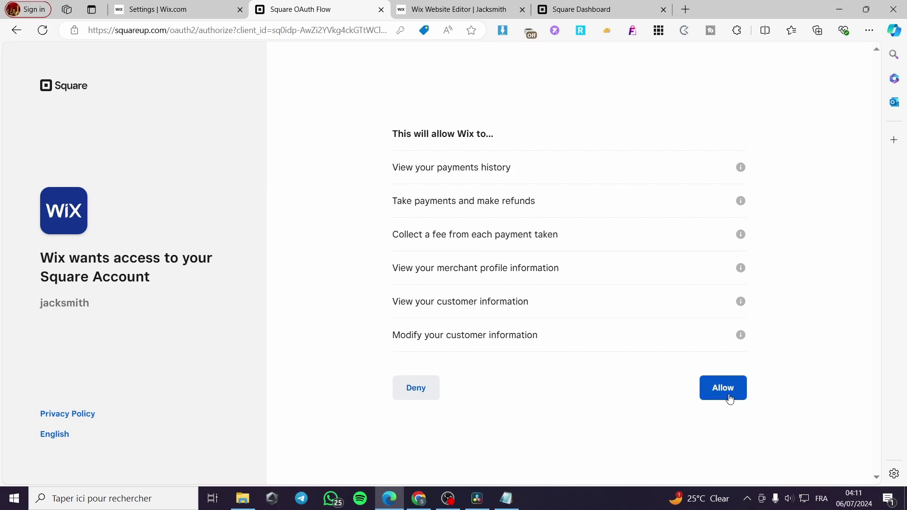
Allow Wix to access the Square account on the authorization page
{"action": "left_click", "coordinate": [730, 395]}
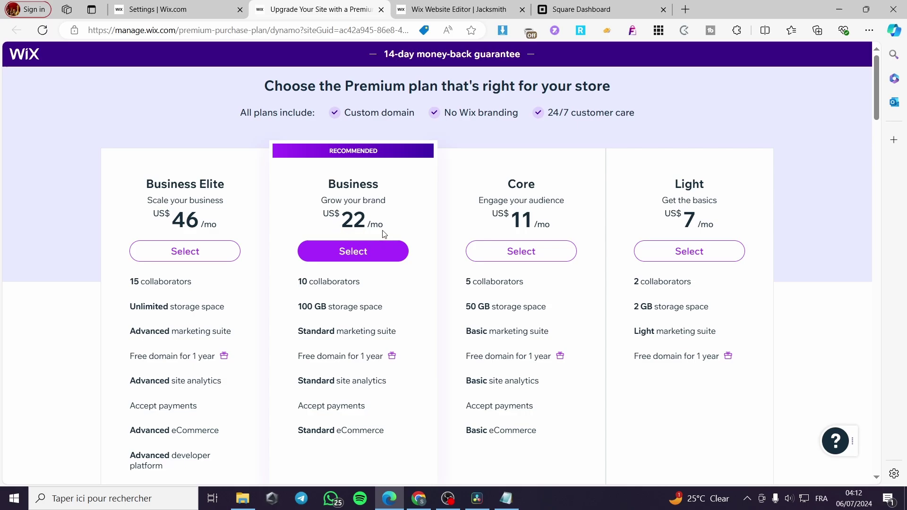
View the Business plan's billing cycles, then confirm Business includes Accept payments
{"action": "left_click", "coordinate": [361, 255]}
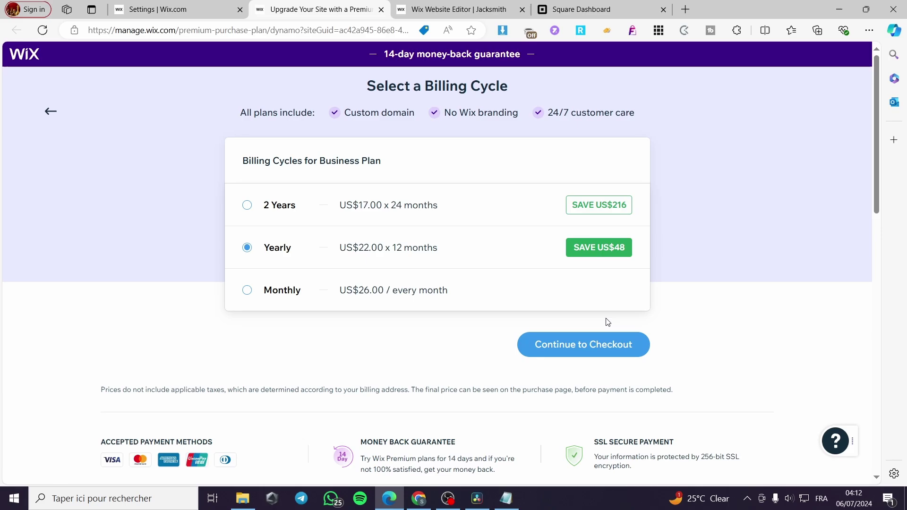
{"action": "left_click", "coordinate": [49, 114]}
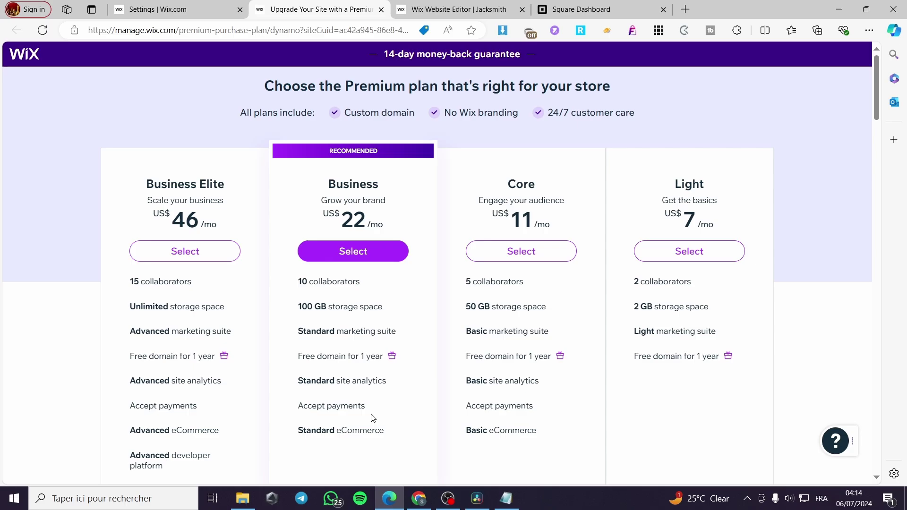
{"action": "left_click_drag", "start_coordinate": [367, 406], "coordinate": [388, 437]}
{"action": "left_click", "coordinate": [373, 442]}
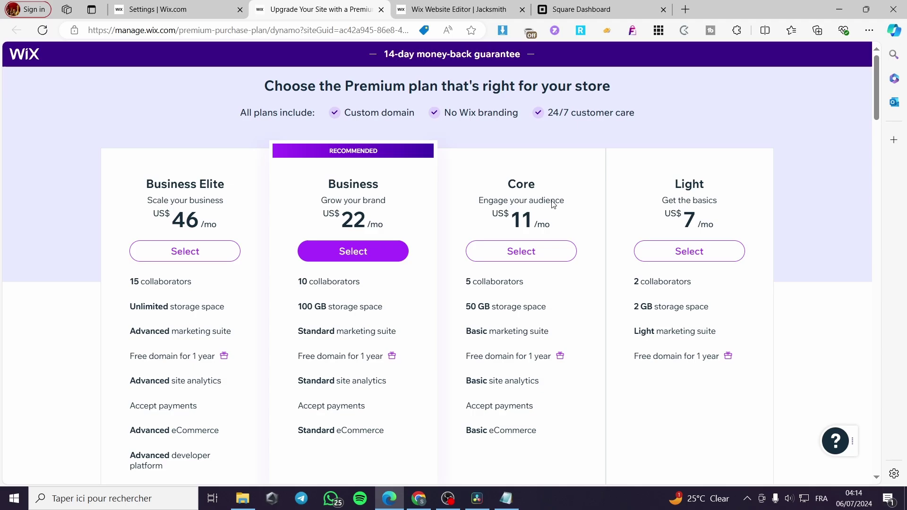
Check that Core and Business Elite include Accept payments, plus Business Elite's Advanced eCommerce
{"action": "left_click_drag", "start_coordinate": [541, 189], "coordinate": [481, 196]}
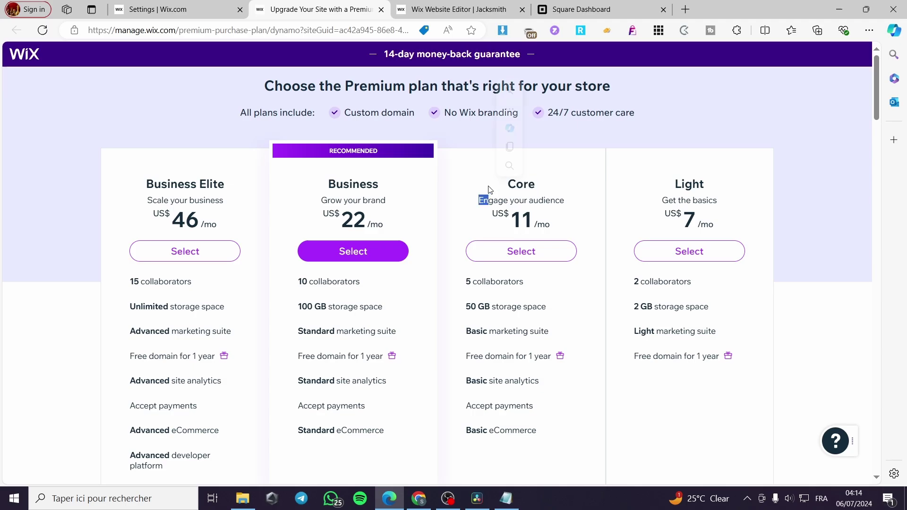
{"action": "left_click_drag", "start_coordinate": [543, 197], "coordinate": [520, 188]}
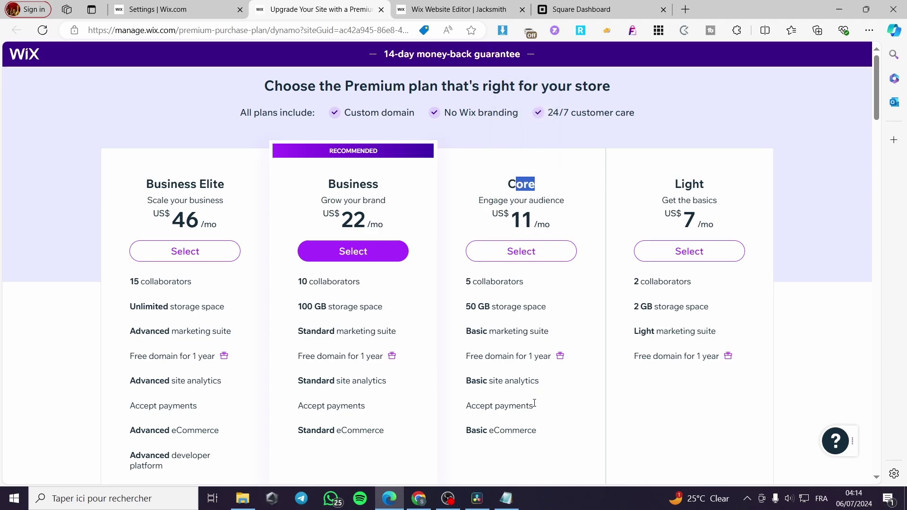
{"action": "left_click_drag", "start_coordinate": [537, 406], "coordinate": [463, 408]}
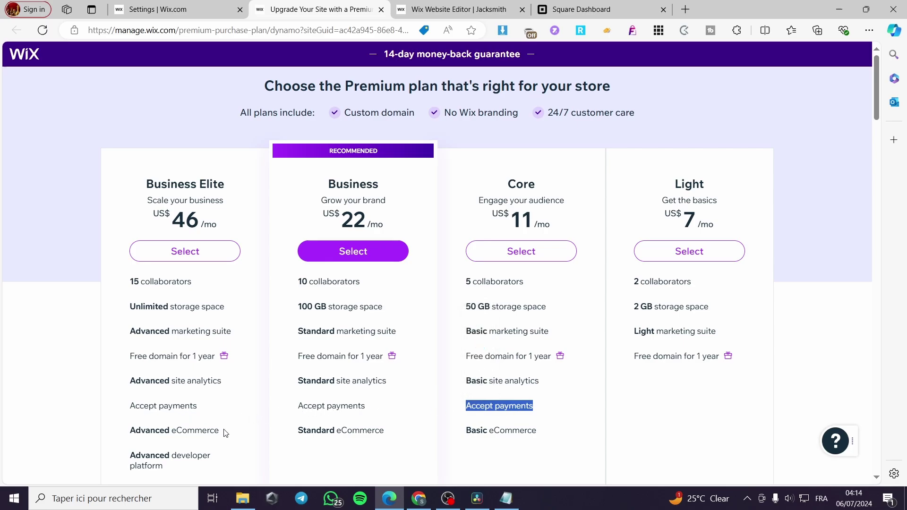
{"action": "left_click_drag", "start_coordinate": [225, 433], "coordinate": [128, 431]}
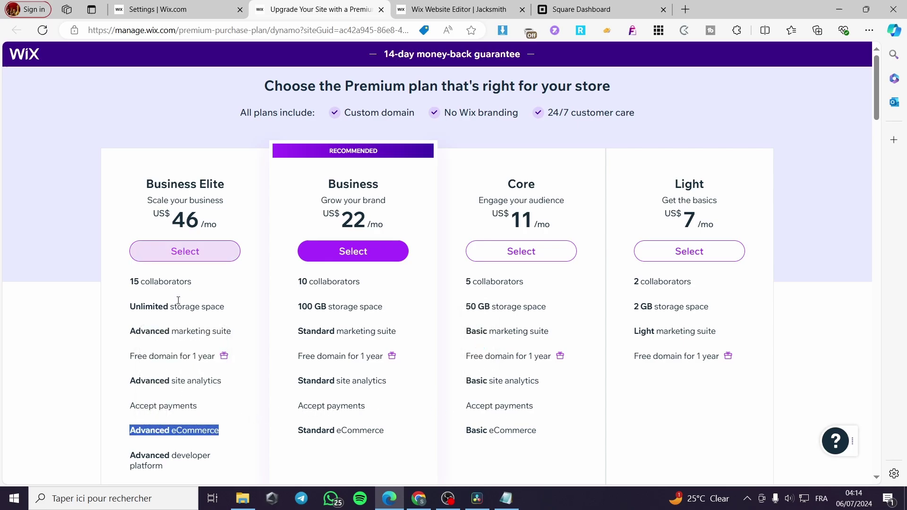
{"action": "left_click_drag", "start_coordinate": [209, 409], "coordinate": [129, 406]}
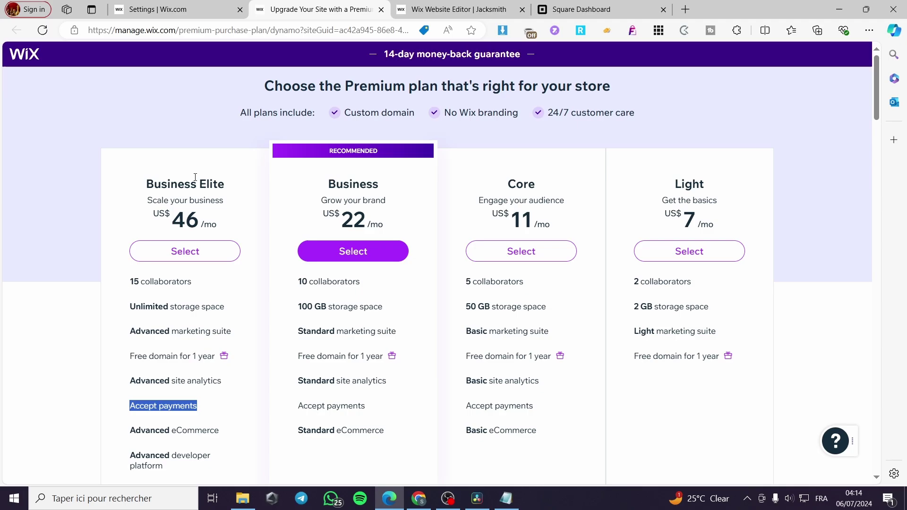
{"action": "scroll", "coordinate": [661, 279], "scroll_direction": "down", "scroll_amount": 6}
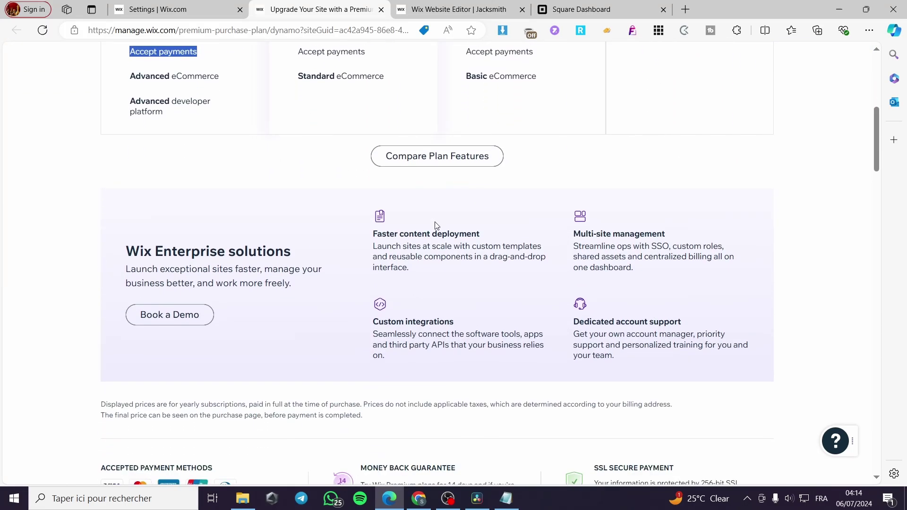
Close the plans page, confirm leaving, and dismiss the Square connected upgrade prompt
{"action": "left_click", "coordinate": [189, 9]}
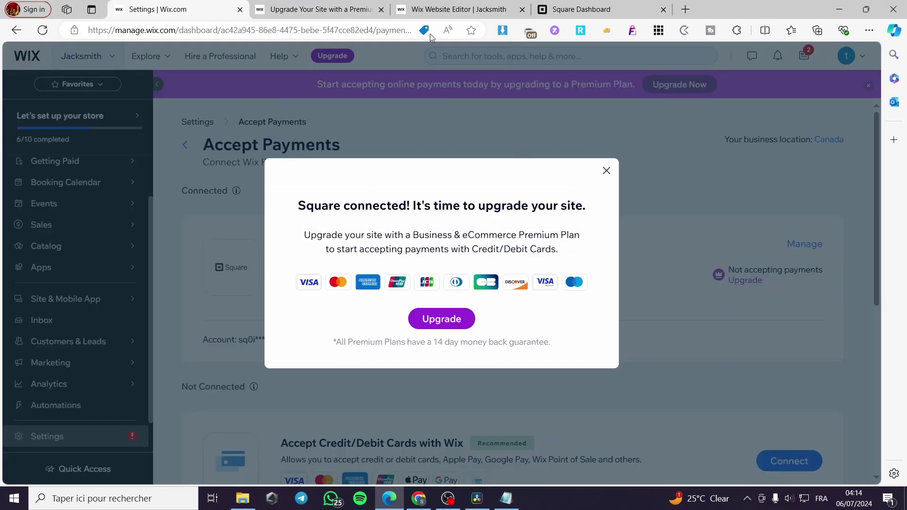
{"action": "left_click", "coordinate": [372, 18]}
{"action": "left_click", "coordinate": [381, 9]}
{"action": "left_click", "coordinate": [489, 123]}
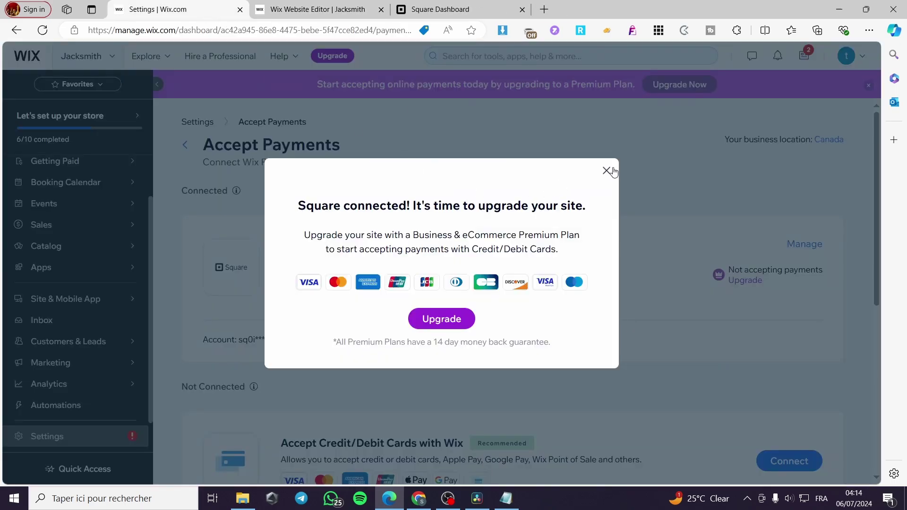
{"action": "left_click", "coordinate": [611, 170]}
{"action": "scroll", "coordinate": [647, 300], "scroll_direction": "down", "scroll_amount": 1}
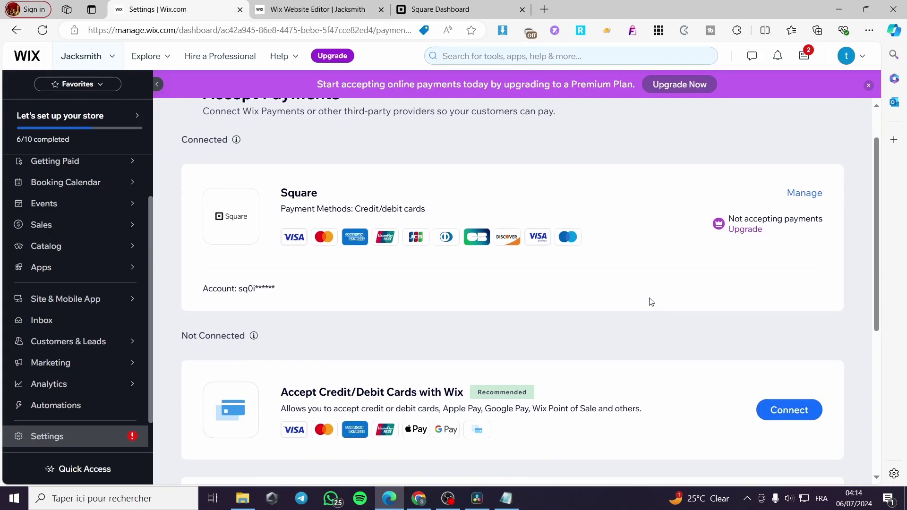
{"action": "scroll", "coordinate": [642, 298], "scroll_direction": "down", "scroll_amount": 1}
{"action": "scroll", "coordinate": [633, 293], "scroll_direction": "up", "scroll_amount": 3}
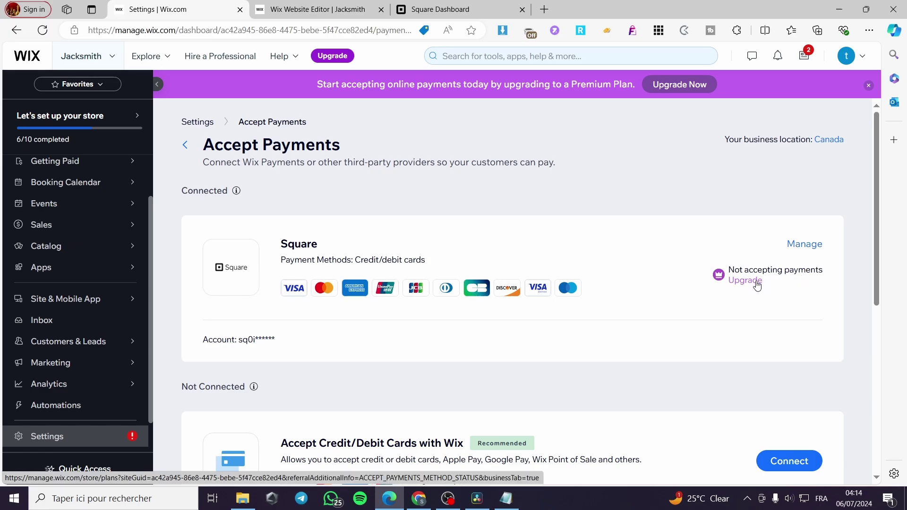
{"action": "left_click", "coordinate": [803, 244]}
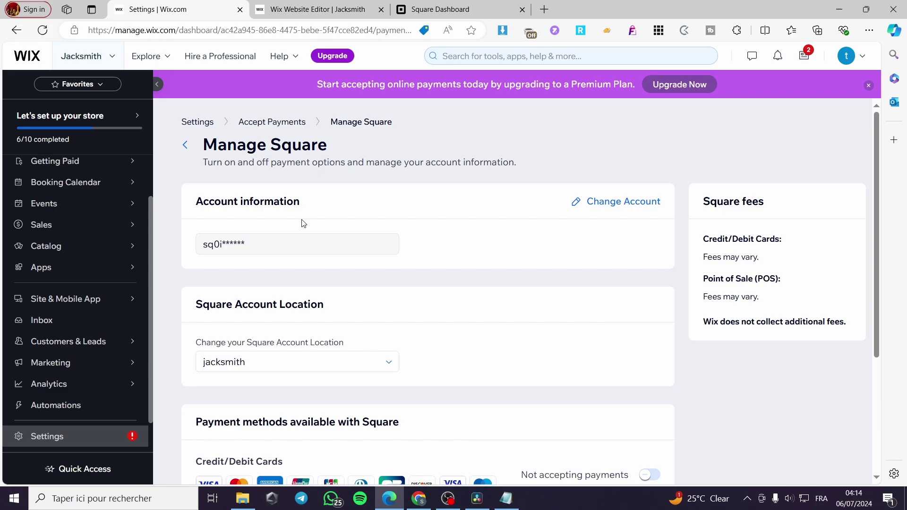
{"action": "scroll", "coordinate": [349, 229], "scroll_direction": "down", "scroll_amount": 2}
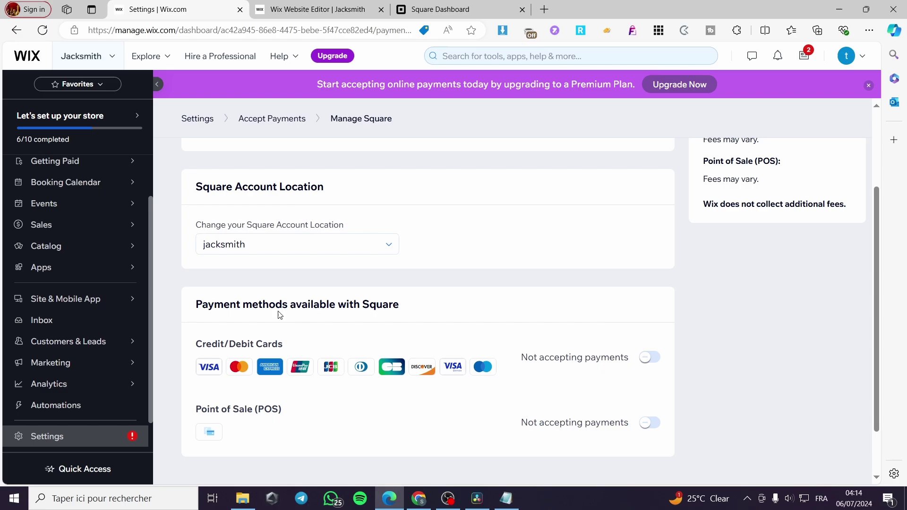
{"action": "left_click", "coordinate": [652, 367]}
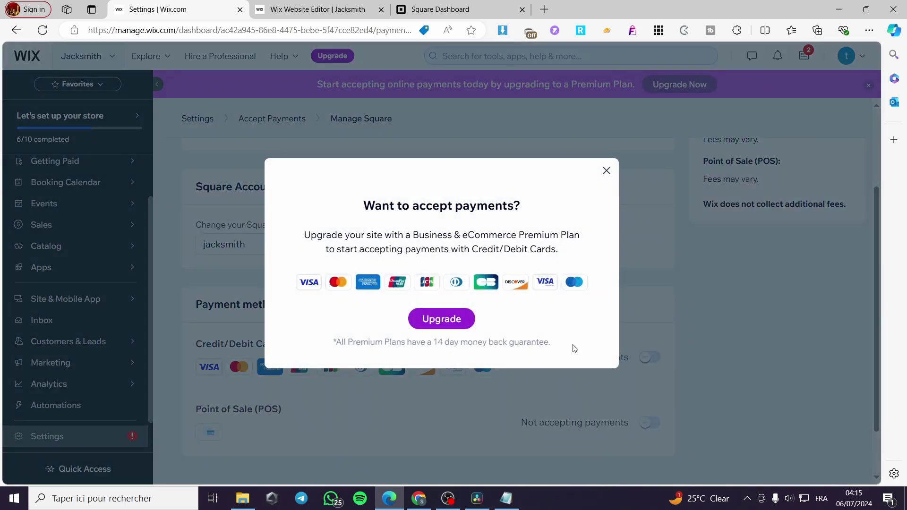
{"action": "left_click", "coordinate": [605, 171]}
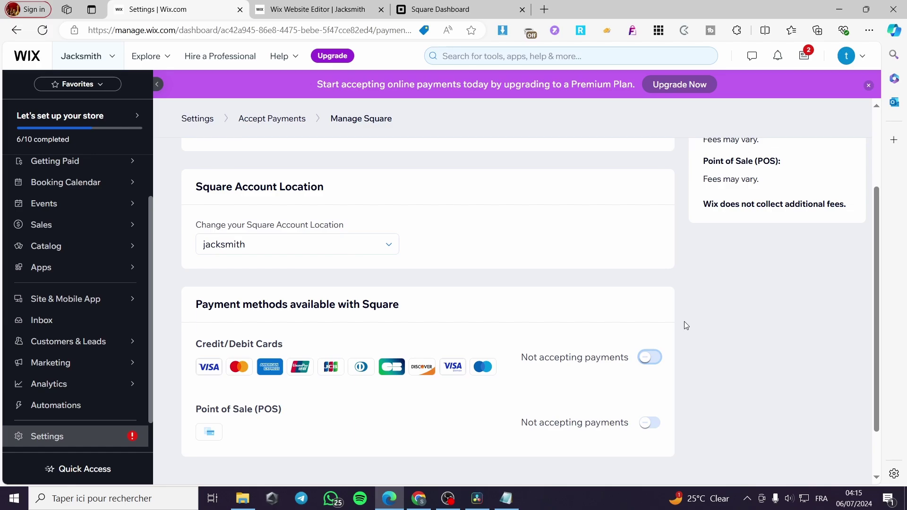
{"action": "scroll", "coordinate": [686, 326], "scroll_direction": "up", "scroll_amount": 3}
Return from Accept Payments to the Settings overview, briefly checking the website editor
{"action": "left_click", "coordinate": [186, 143]}
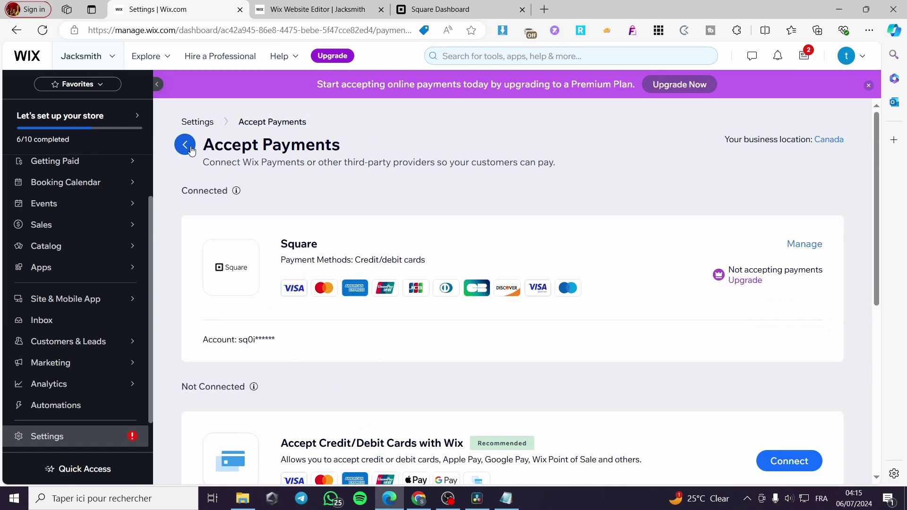
{"action": "left_click", "coordinate": [191, 149]}
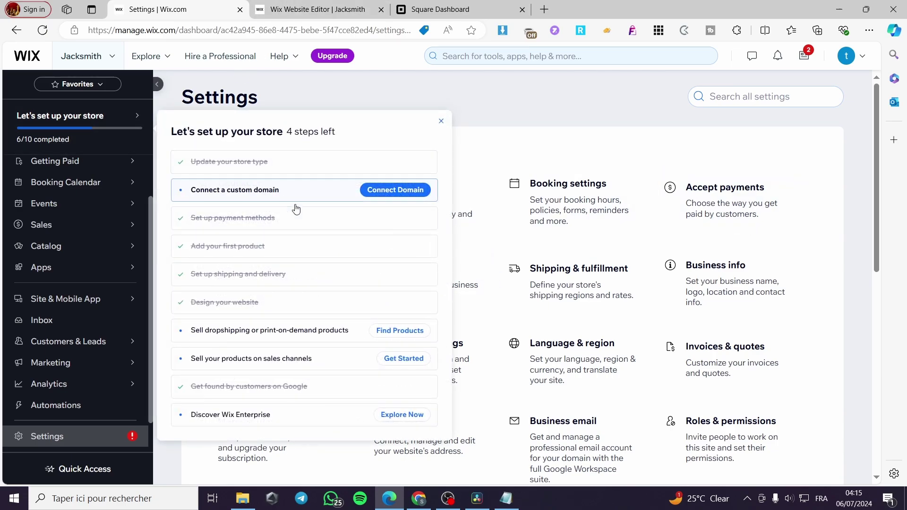
{"action": "left_click", "coordinate": [316, 6]}
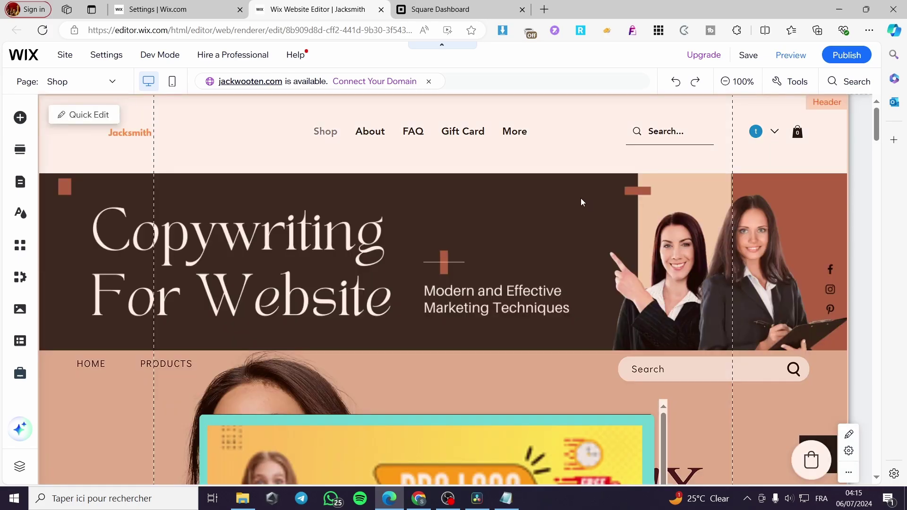
{"action": "left_click", "coordinate": [184, 7]}
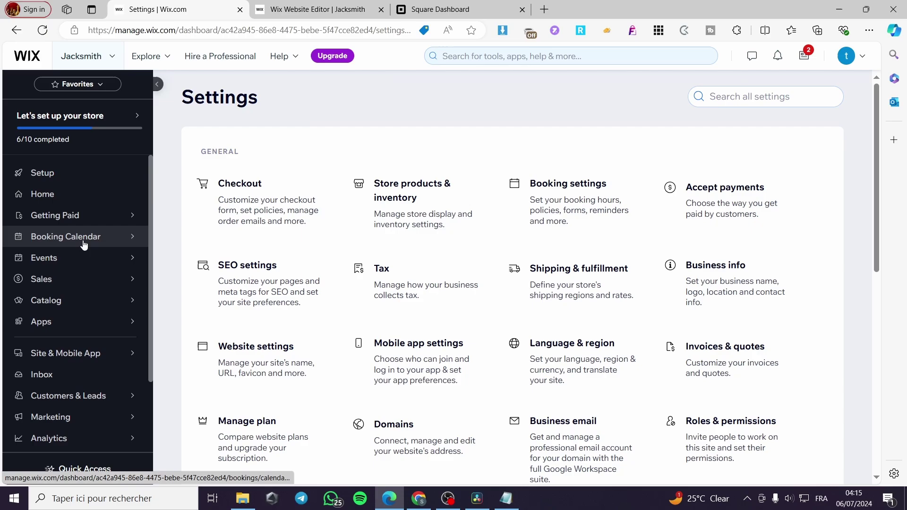
Open Catalog > Products and scroll through the 13 listed products
{"action": "left_click", "coordinate": [90, 302]}
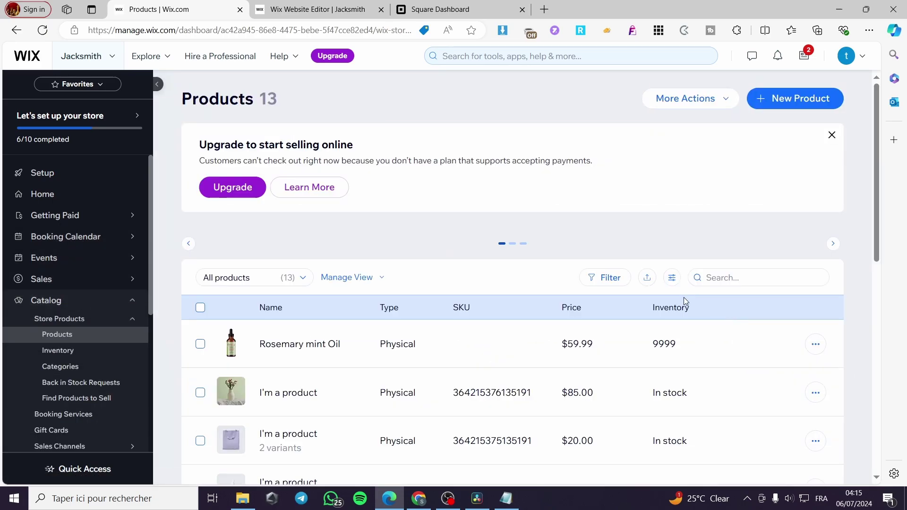
{"action": "scroll", "coordinate": [600, 329], "scroll_direction": "down", "scroll_amount": 2}
{"action": "scroll", "coordinate": [608, 328], "scroll_direction": "down", "scroll_amount": 3}
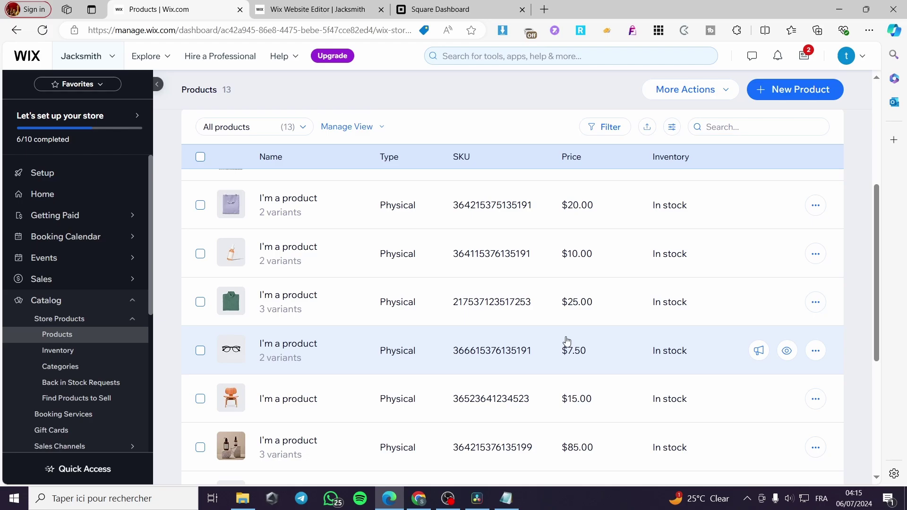